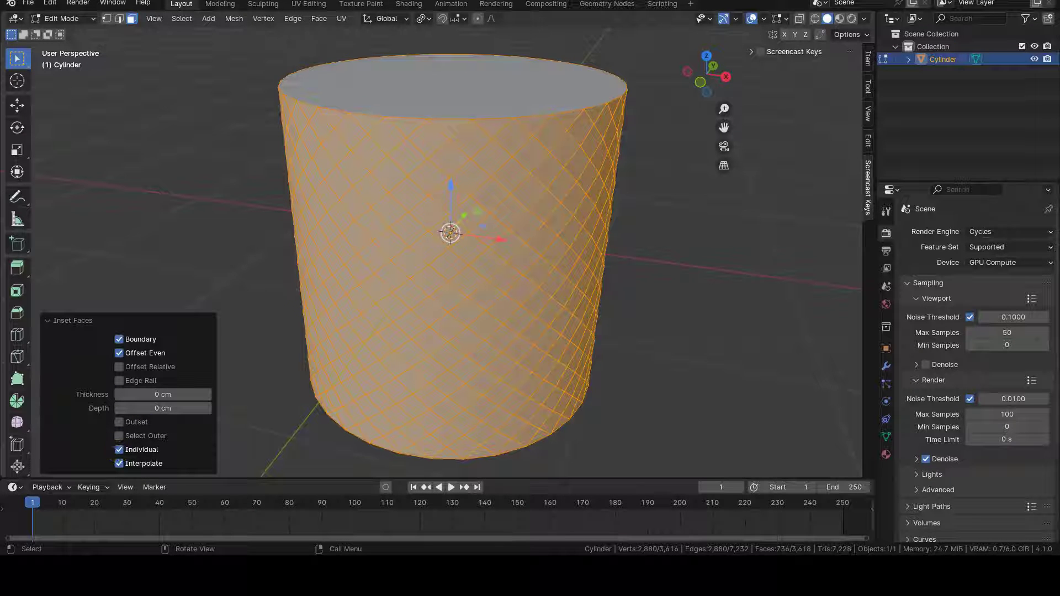
- Collapse the inset faces to points, then select all face-centre vertices via Select Similar by connecting edges
{"action": "key", "text": "m"}
{"action": "left_click", "coordinate": [215, 221]}
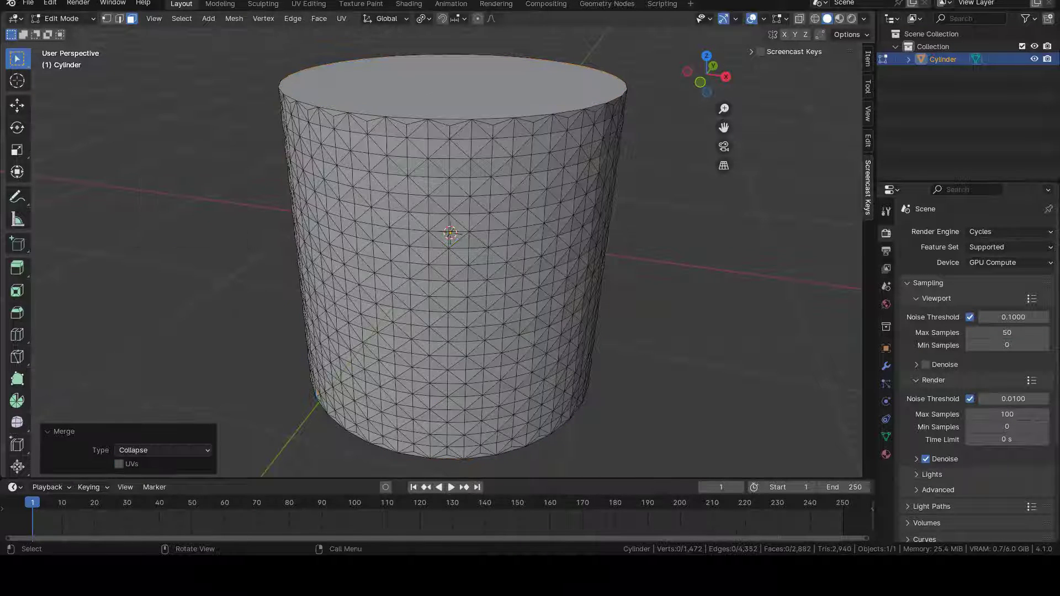
{"action": "left_click", "coordinate": [107, 18]}
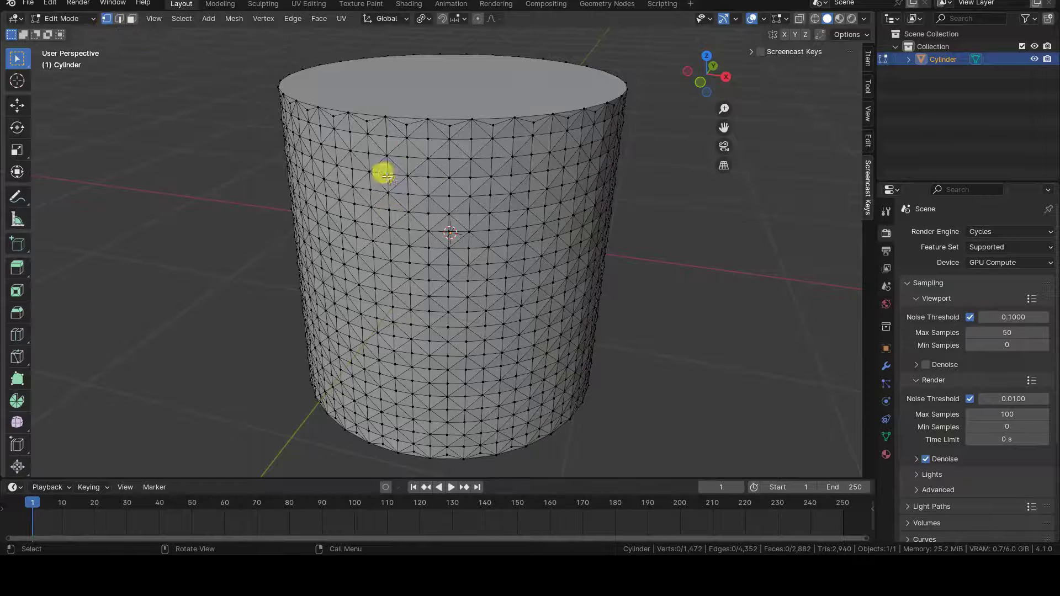
{"action": "left_click", "coordinate": [382, 172]}
{"action": "left_click", "coordinate": [182, 19]}
{"action": "left_click", "coordinate": [368, 206]}
- Scale the face centres outward to 1.060 about individual origins, excluding Z, forming spikes
{"action": "key", "text": "s"}
{"action": "key", "text": "shift+z"}
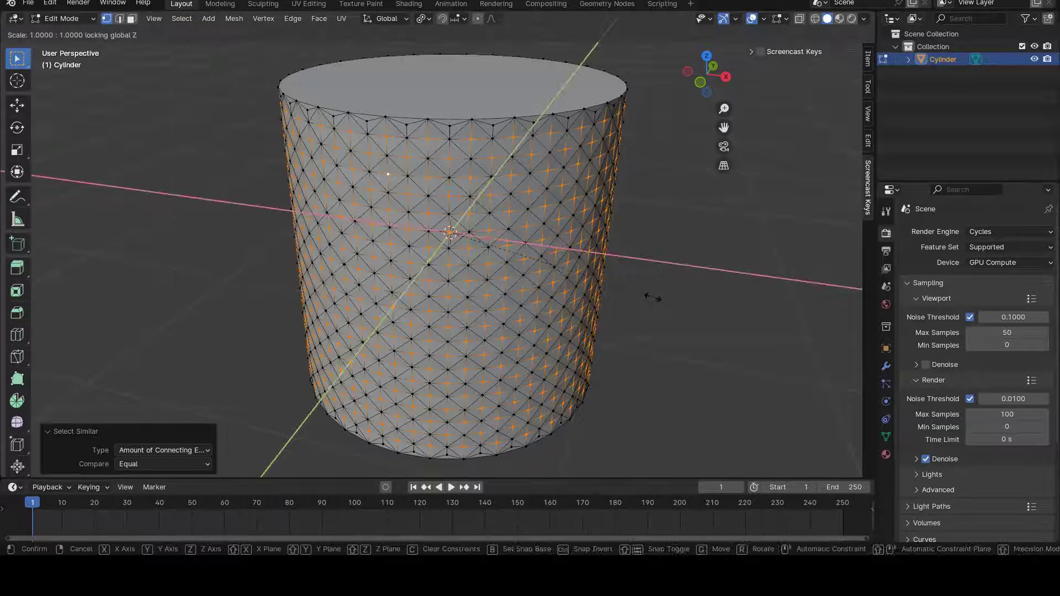
{"action": "left_click", "coordinate": [727, 375]}
{"action": "left_click", "coordinate": [422, 18]}
{"action": "left_click", "coordinate": [447, 74]}
{"action": "key", "text": "s"}
{"action": "key", "text": "shift+z"}
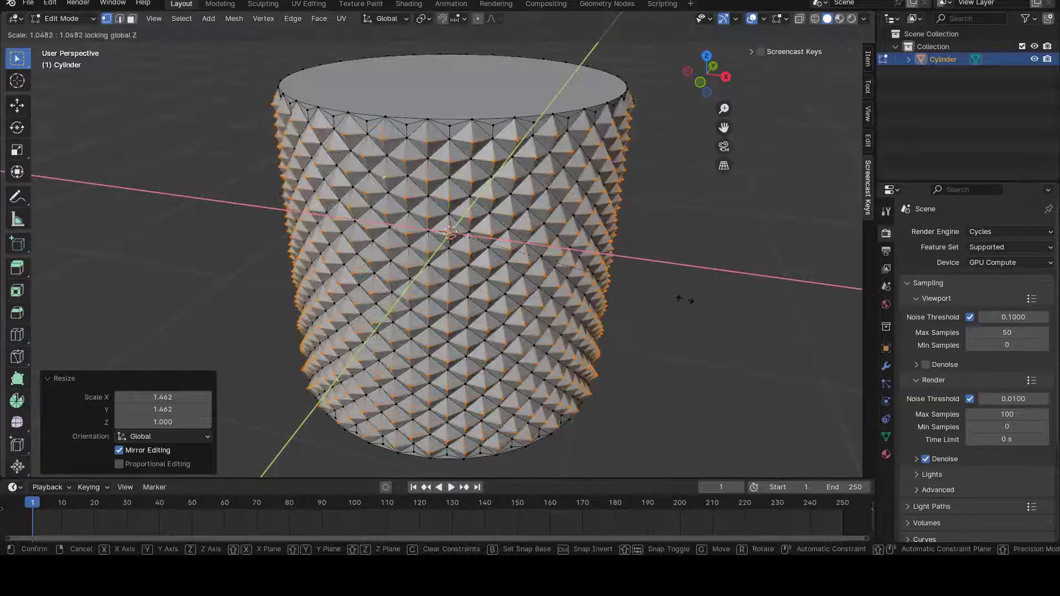
{"action": "left_click", "coordinate": [687, 300]}
{"action": "middle_click_drag", "start_coordinate": [734, 337], "coordinate": [704, 334]}
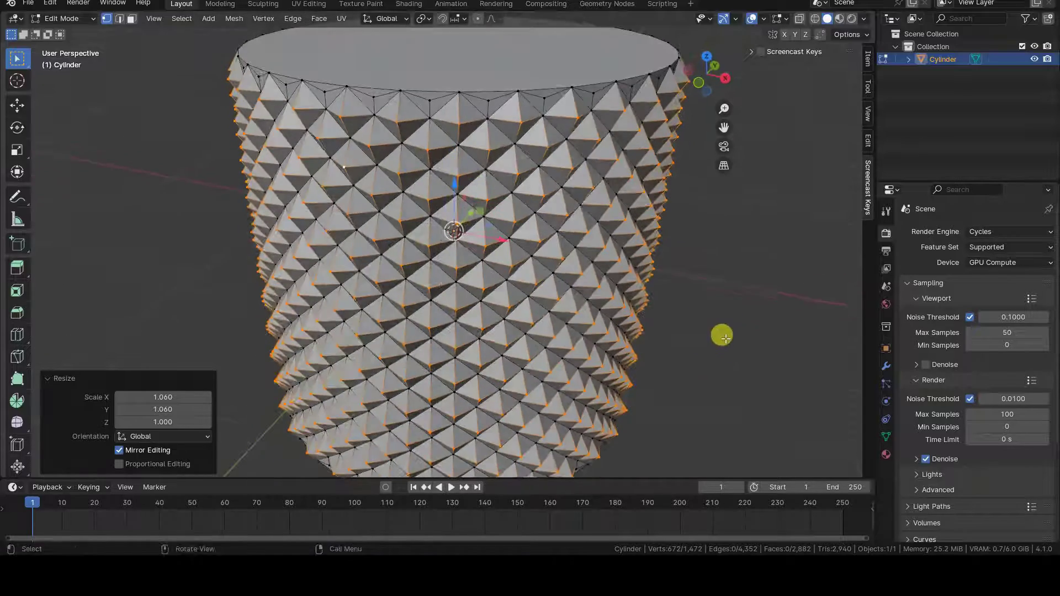
- Bevel the spike vertices into flat-topped studs and deselect the mesh
{"action": "key", "text": "ctrl+shift+b"}
{"action": "left_click", "coordinate": [603, 285]}
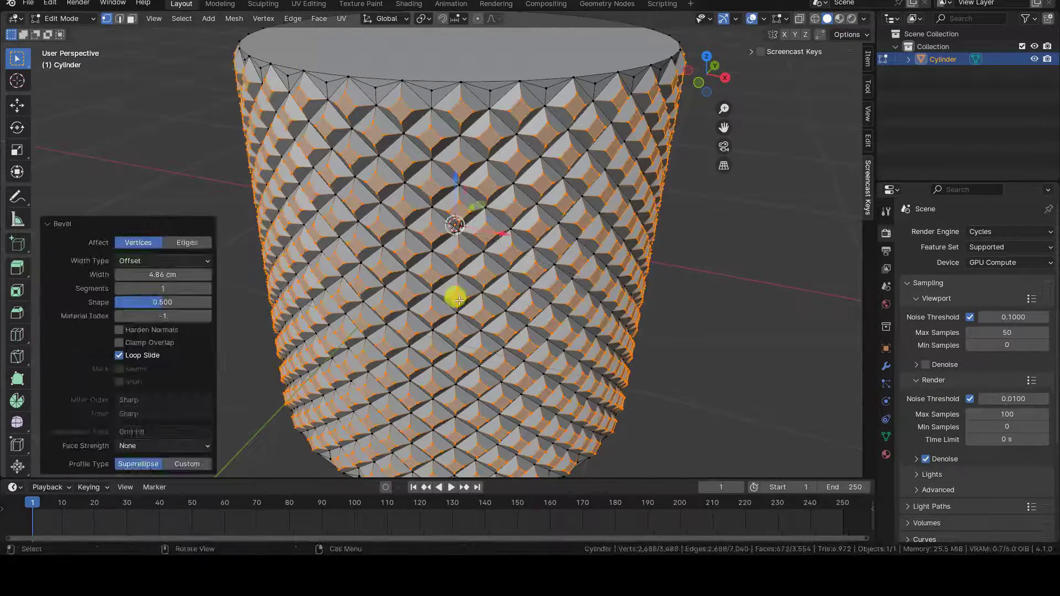
{"action": "middle_click_drag", "start_coordinate": [530, 332], "coordinate": [573, 340]}
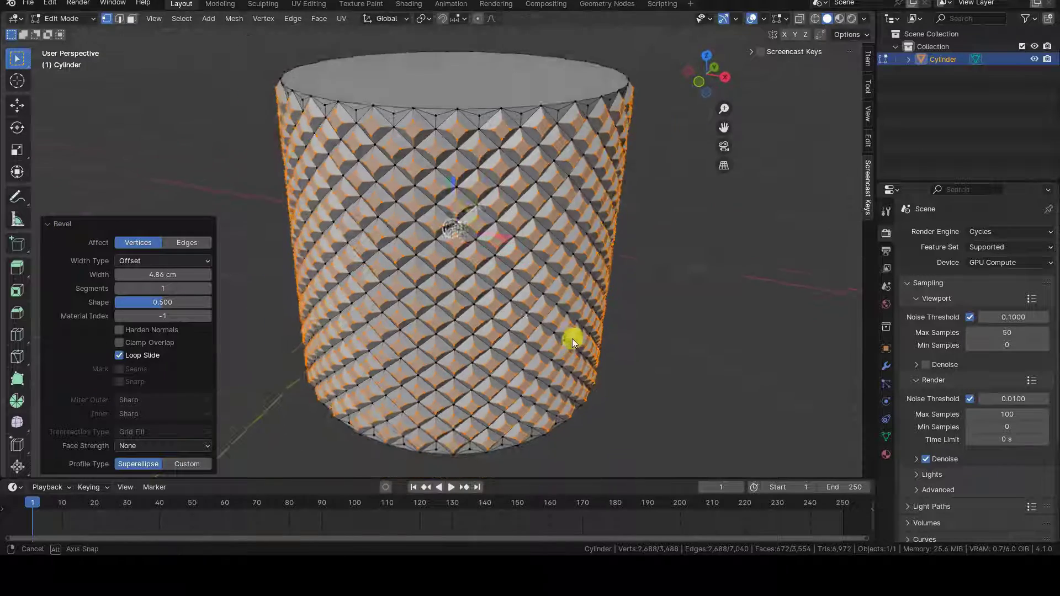
{"action": "left_click", "coordinate": [266, 417]}
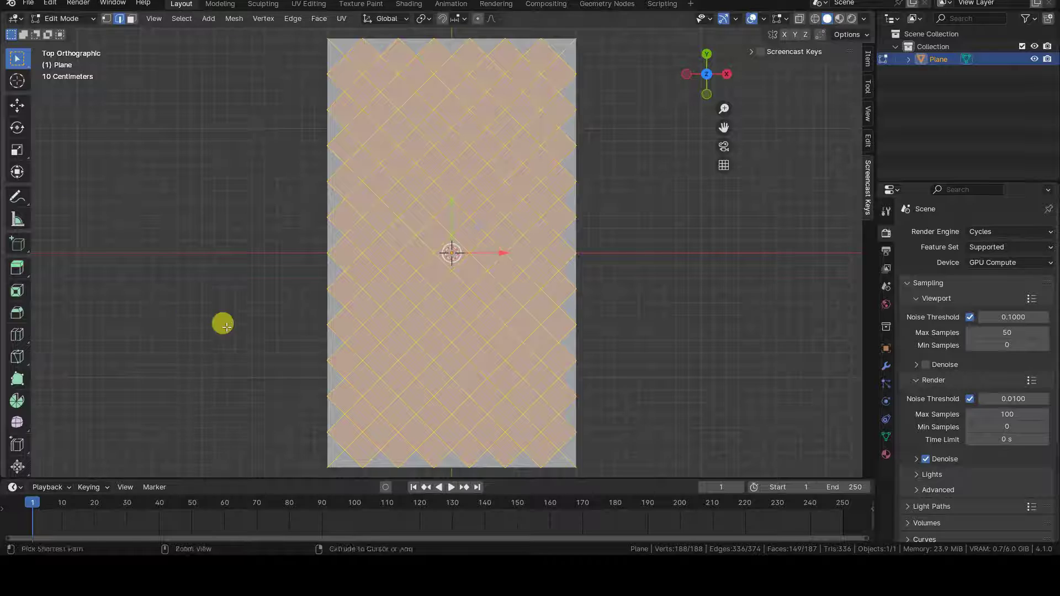
- Bevel the plane's grid edges, select all equal-area square faces and delete them, leaving a lattice
{"action": "key", "text": "ctrl+b"}
{"action": "left_click", "coordinate": [232, 390]}
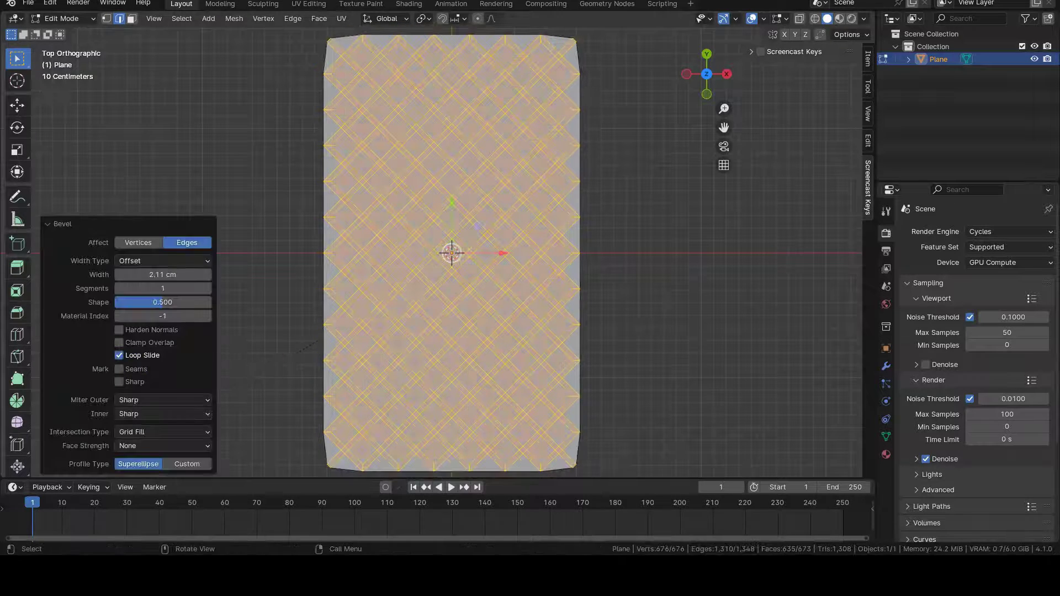
{"action": "left_click", "coordinate": [130, 19]}
{"action": "left_click", "coordinate": [434, 164]}
{"action": "left_click", "coordinate": [182, 18]}
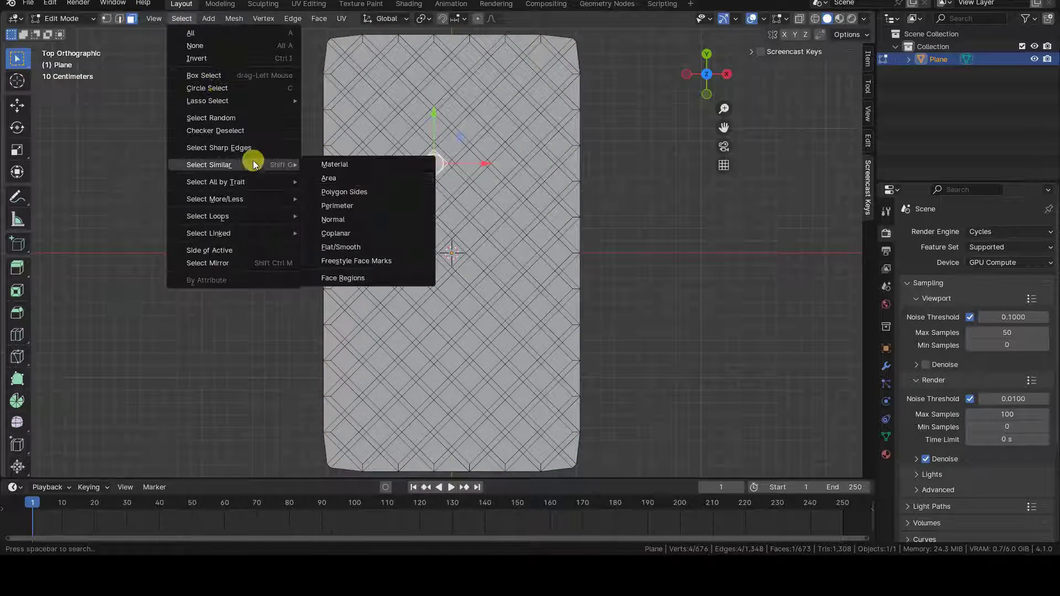
{"action": "left_click", "coordinate": [328, 178]}
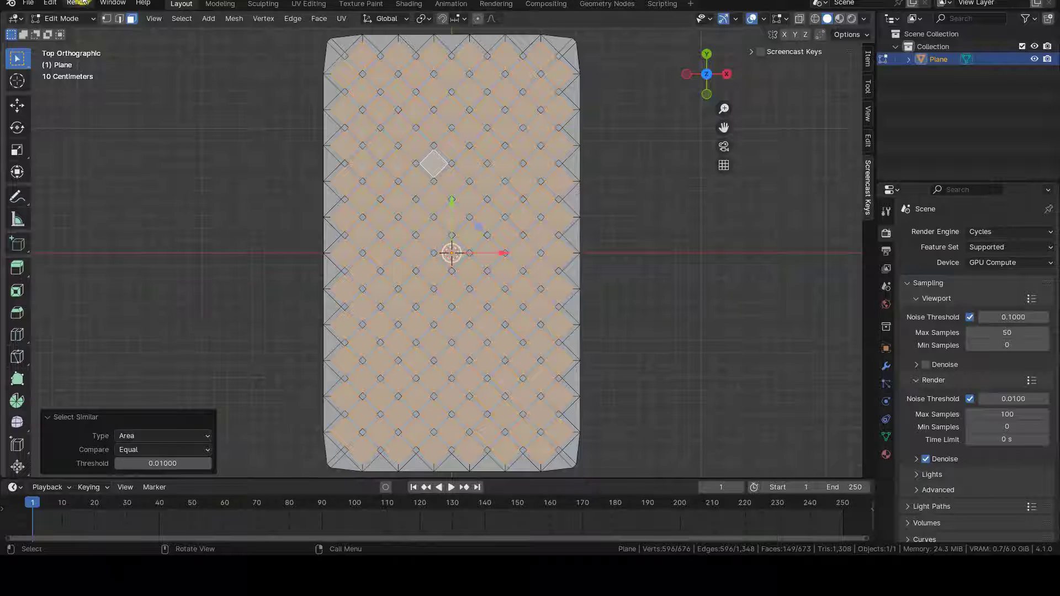
{"action": "key", "text": "x"}
{"action": "left_click", "coordinate": [224, 235]}
- Select and delete the lattice's outer boundary edges
{"action": "key", "text": "2"}
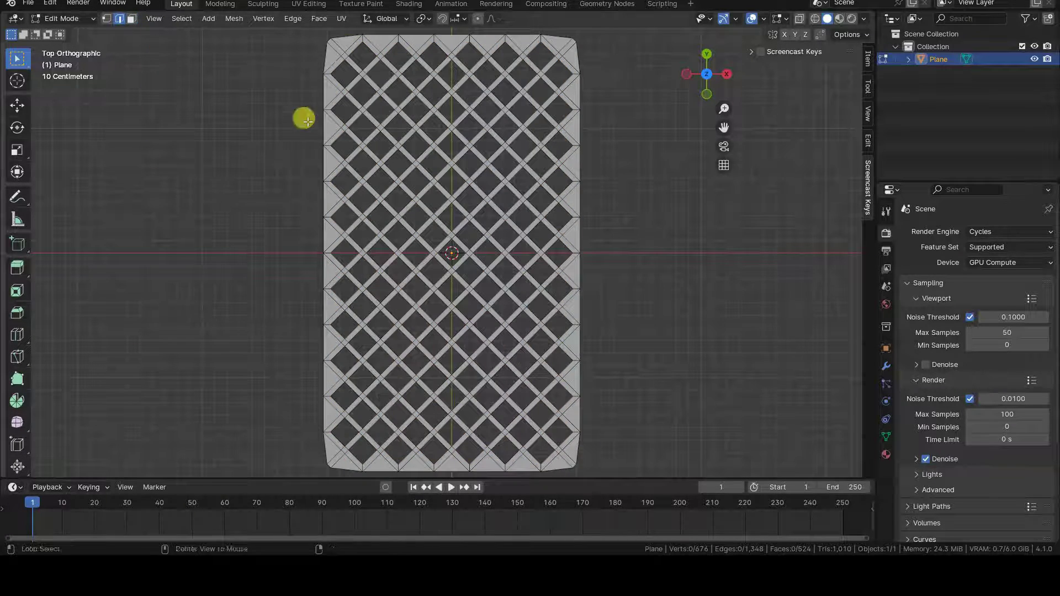
{"action": "scroll", "coordinate": [234, 171], "scroll_direction": "up", "scroll_amount": 3}
{"action": "scroll", "coordinate": [547, 372], "scroll_direction": "down", "scroll_amount": 2}
{"action": "scroll", "coordinate": [370, 375], "scroll_direction": "up", "scroll_amount": 3}
{"action": "left_click", "coordinate": [370, 375], "text": "alt"}
{"action": "scroll", "coordinate": [597, 351], "scroll_direction": "down", "scroll_amount": 3}
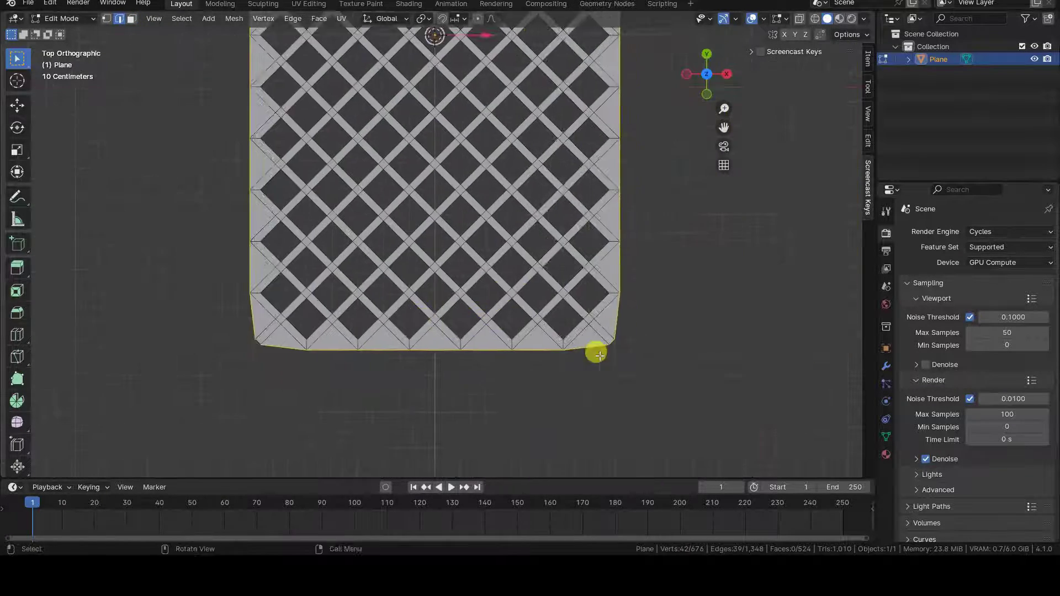
{"action": "scroll", "coordinate": [497, 189], "scroll_direction": "down", "scroll_amount": 2}
{"action": "key", "text": "KP_Decimal"}
{"action": "key", "text": "x"}
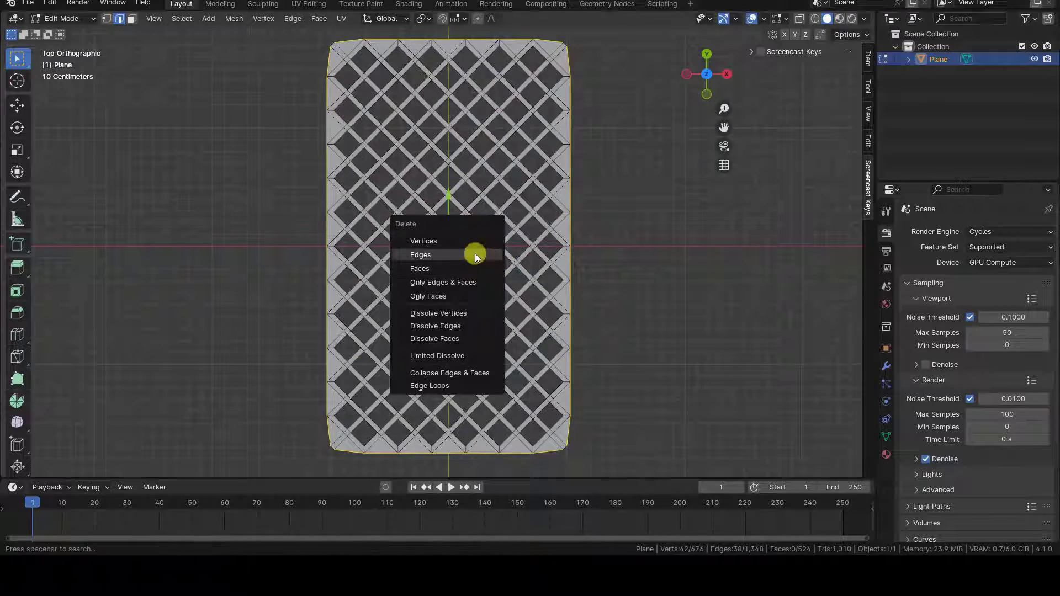
{"action": "left_click", "coordinate": [473, 249]}
{"action": "mouse_move", "coordinate": [64, 354]}
{"action": "middle_mouse_down"}
{"action": "mouse_move", "coordinate": [296, 241]}
{"action": "mouse_move", "coordinate": [412, 248]}
{"action": "middle_mouse_up"}
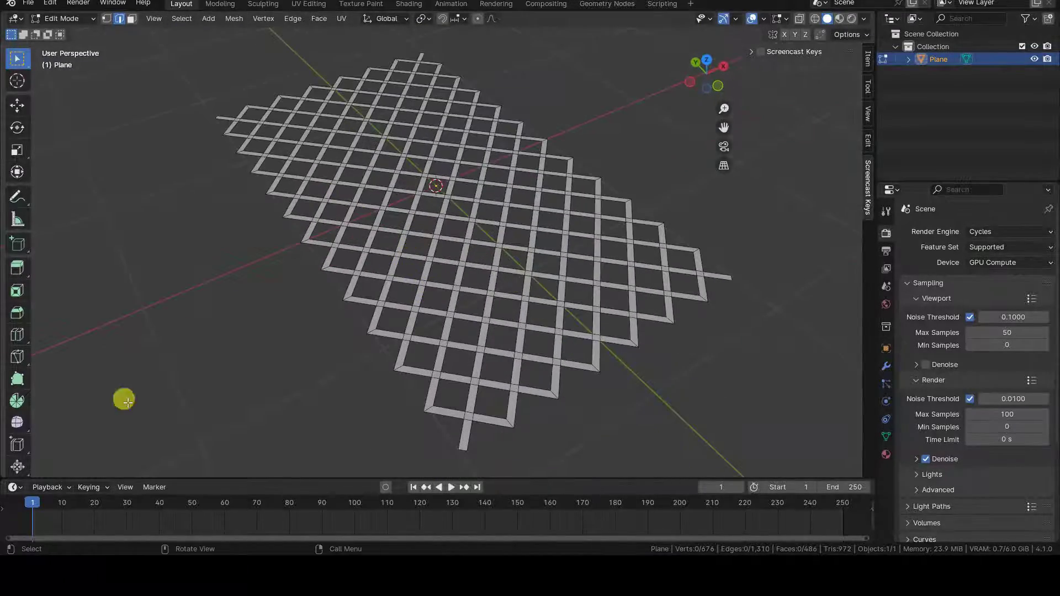
- Extrude the whole lattice into thick bars and return to Object Mode
{"action": "key", "text": "a"}
{"action": "key", "text": "e"}
{"action": "left_click", "coordinate": [218, 308]}
{"action": "key", "text": "Tab"}
{"action": "mouse_move", "coordinate": [218, 307]}
{"action": "middle_mouse_down"}
{"action": "mouse_move", "coordinate": [175, 337]}
{"action": "mouse_move", "coordinate": [153, 316]}
{"action": "mouse_move", "coordinate": [303, 280]}
{"action": "middle_mouse_up"}
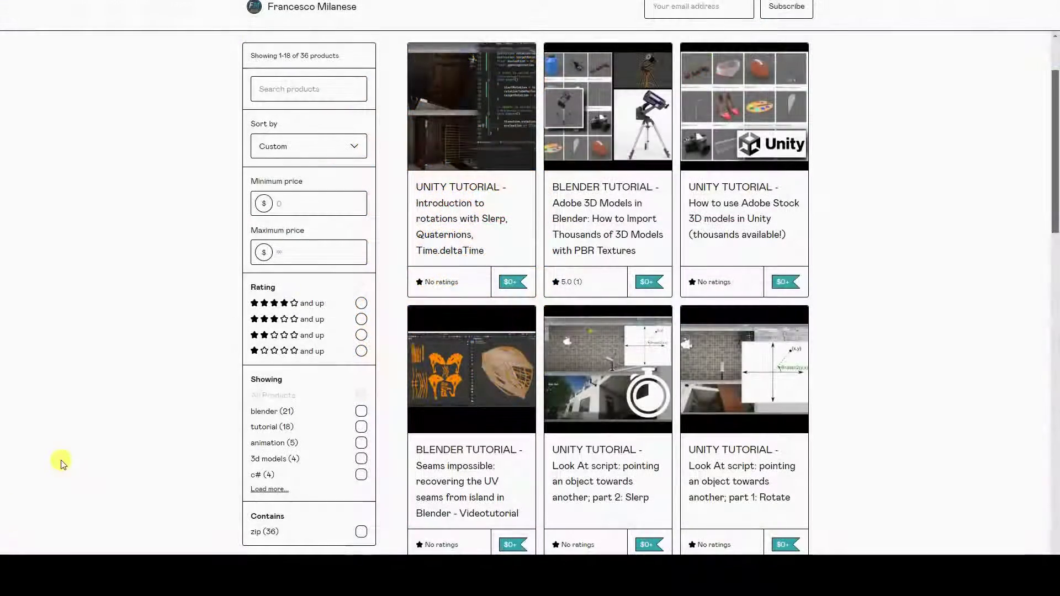
{"action": "scroll", "coordinate": [60, 462], "scroll_direction": "down", "scroll_amount": 2}
{"action": "scroll", "coordinate": [61, 463], "scroll_direction": "down", "scroll_amount": 2}
{"action": "scroll", "coordinate": [60, 462], "scroll_direction": "down", "scroll_amount": 2}
{"action": "scroll", "coordinate": [60, 462], "scroll_direction": "down", "scroll_amount": 2}
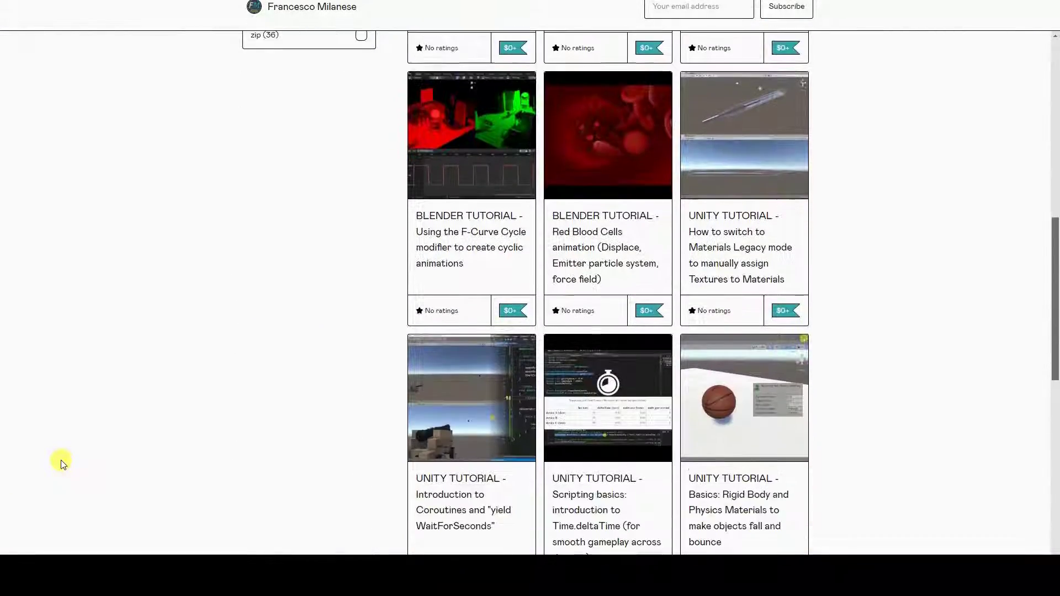
{"action": "scroll", "coordinate": [61, 462], "scroll_direction": "down", "scroll_amount": 1}
{"action": "scroll", "coordinate": [61, 463], "scroll_direction": "down", "scroll_amount": 2}
{"action": "scroll", "coordinate": [61, 463], "scroll_direction": "down", "scroll_amount": 1}
{"action": "scroll", "coordinate": [61, 462], "scroll_direction": "down", "scroll_amount": 1}
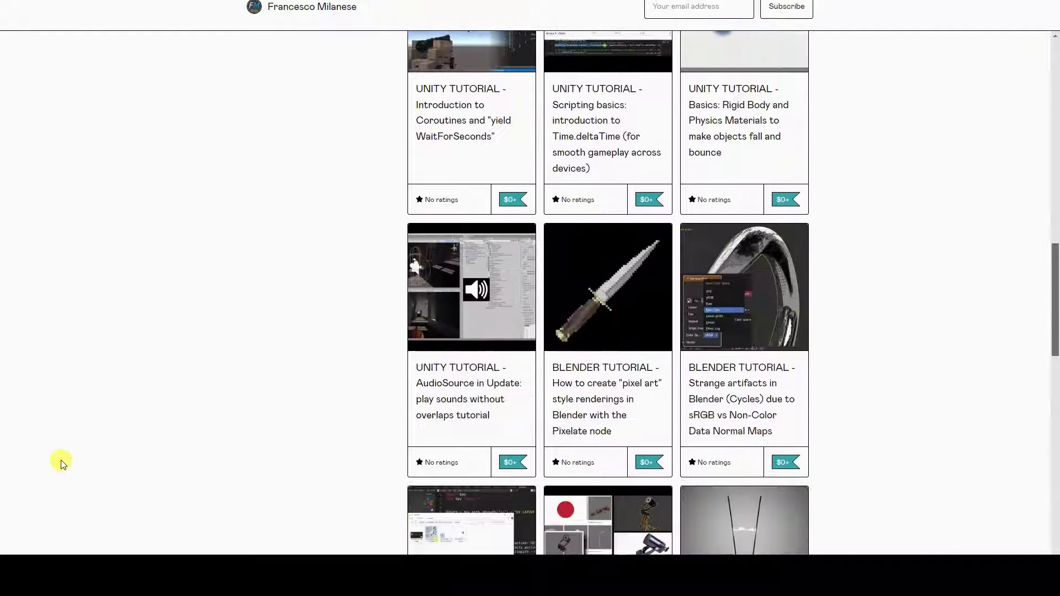
{"action": "scroll", "coordinate": [60, 462], "scroll_direction": "down", "scroll_amount": 1}
{"action": "scroll", "coordinate": [61, 462], "scroll_direction": "down", "scroll_amount": 2}
{"action": "scroll", "coordinate": [61, 463], "scroll_direction": "down", "scroll_amount": 1}
{"action": "scroll", "coordinate": [60, 462], "scroll_direction": "down", "scroll_amount": 2}
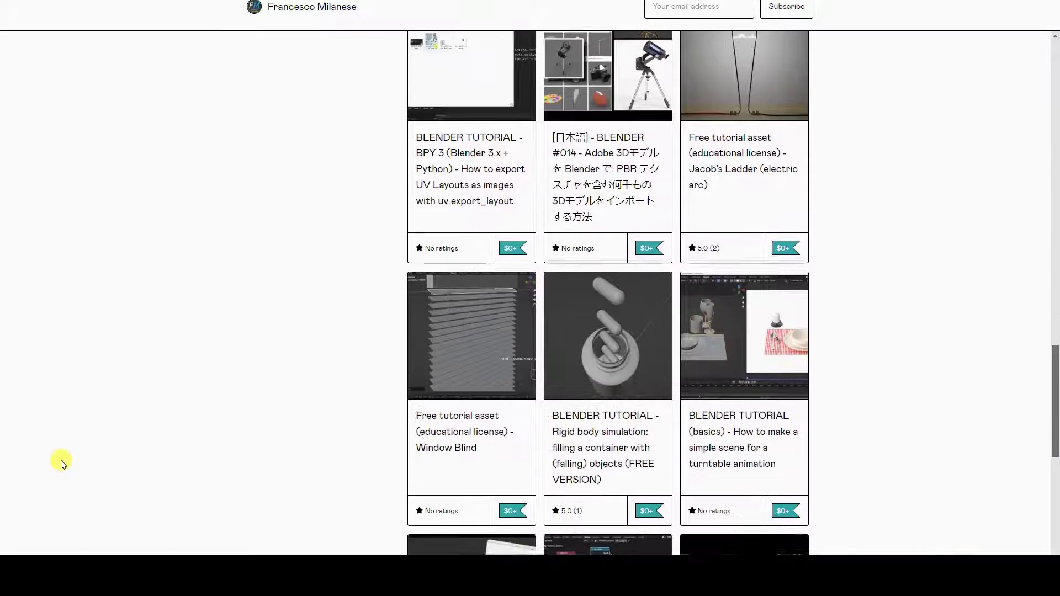
{"action": "scroll", "coordinate": [61, 462], "scroll_direction": "down", "scroll_amount": 1}
{"action": "scroll", "coordinate": [61, 463], "scroll_direction": "down", "scroll_amount": 2}
{"action": "scroll", "coordinate": [60, 462], "scroll_direction": "down", "scroll_amount": 2}
{"action": "scroll", "coordinate": [60, 463], "scroll_direction": "down", "scroll_amount": 1}
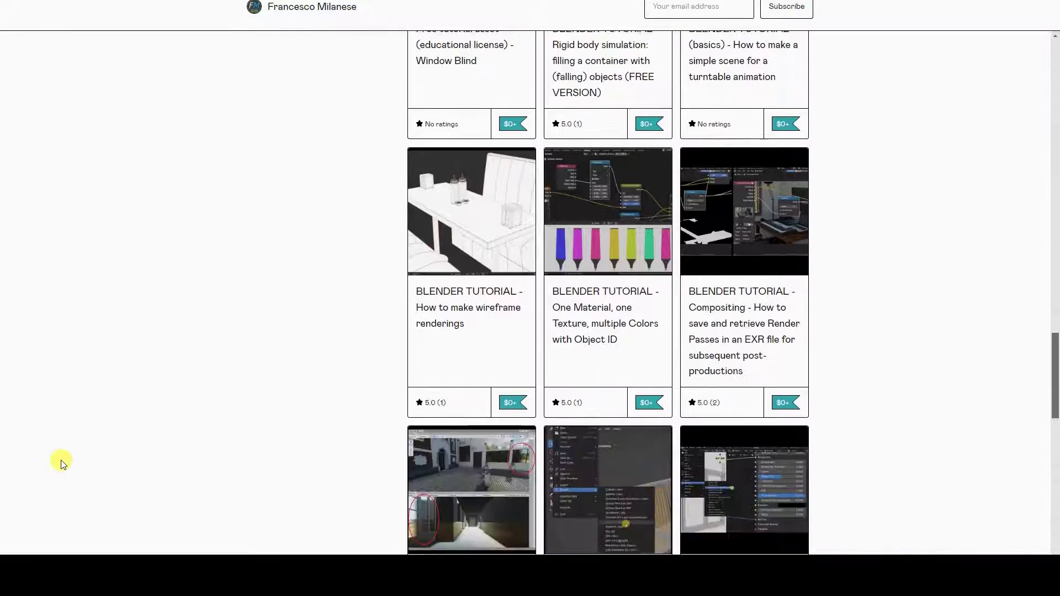
{"action": "scroll", "coordinate": [60, 462], "scroll_direction": "down", "scroll_amount": 1}
{"action": "scroll", "coordinate": [60, 462], "scroll_direction": "down", "scroll_amount": 2}
{"action": "scroll", "coordinate": [61, 462], "scroll_direction": "down", "scroll_amount": 1}
{"action": "scroll", "coordinate": [60, 463], "scroll_direction": "down", "scroll_amount": 2}
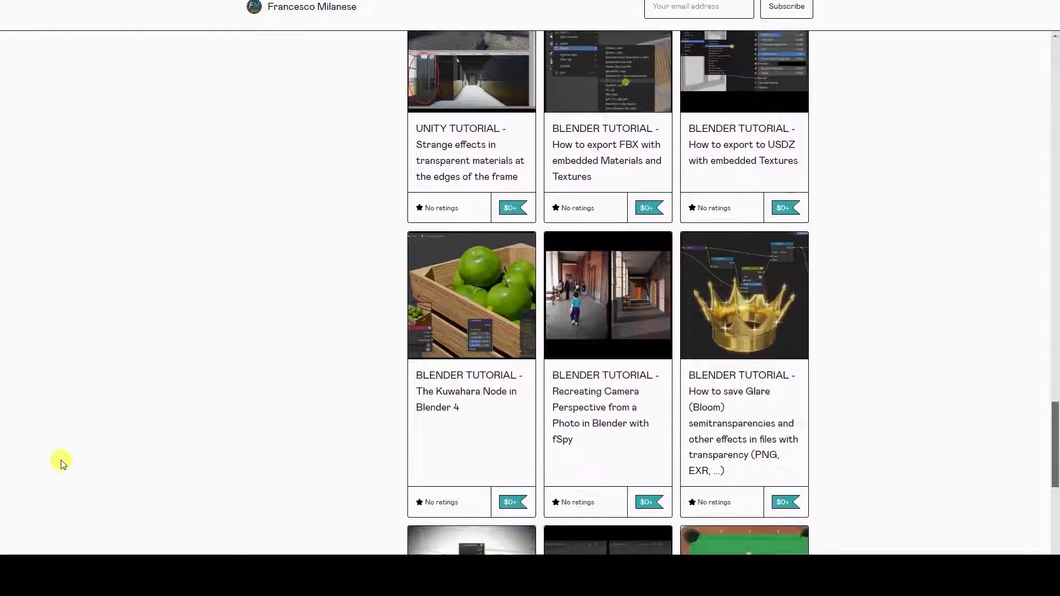
{"action": "scroll", "coordinate": [61, 462], "scroll_direction": "down", "scroll_amount": 2}
{"action": "scroll", "coordinate": [60, 463], "scroll_direction": "down", "scroll_amount": 1}
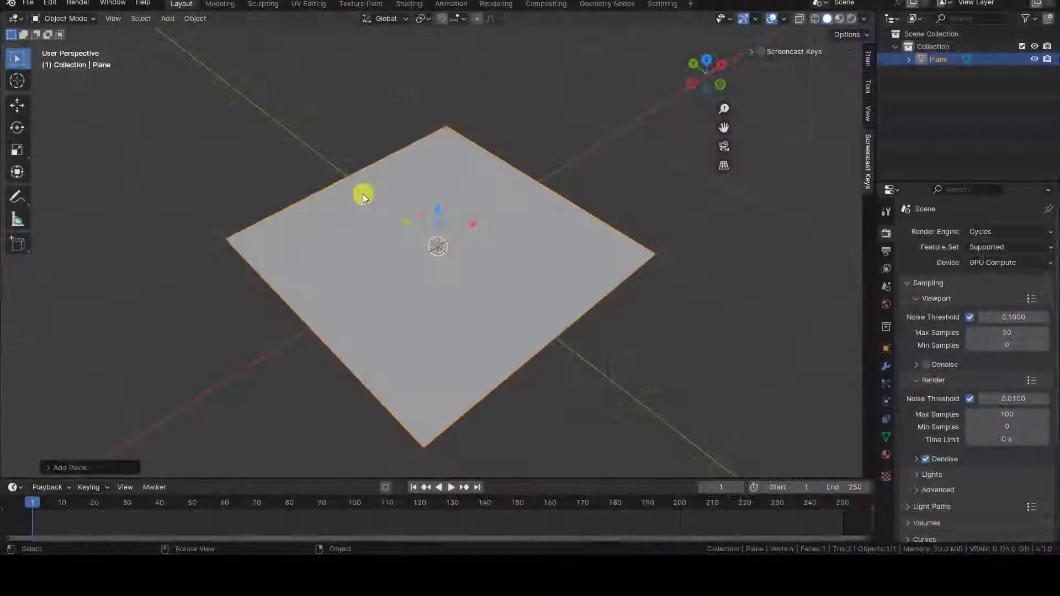
- Enter Edit Mode and Poke Faces the plane into four triangles, then deselect everything
{"action": "left_click", "coordinate": [71, 19]}
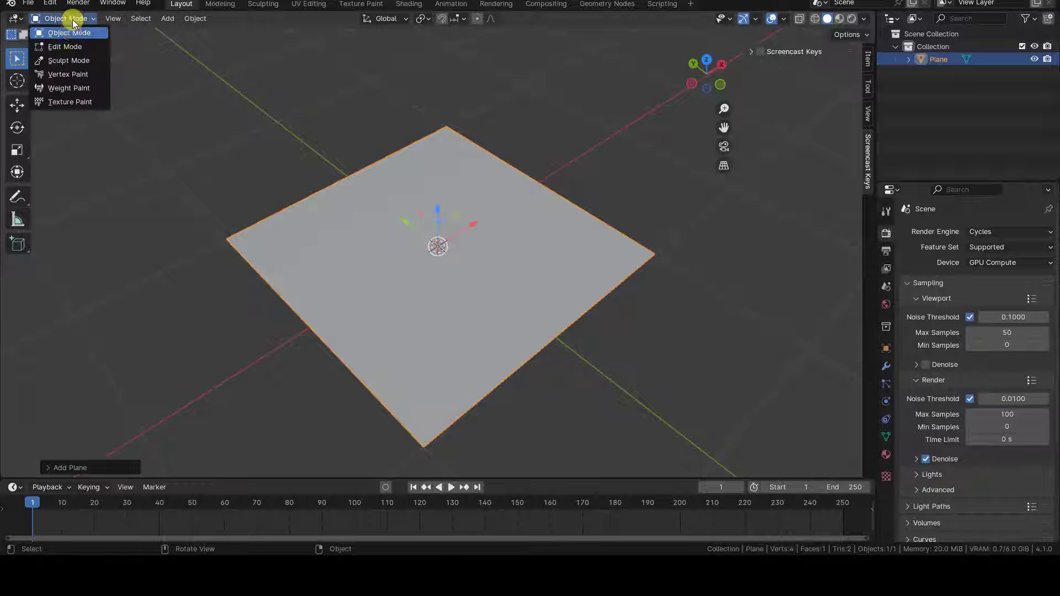
{"action": "left_click", "coordinate": [70, 45]}
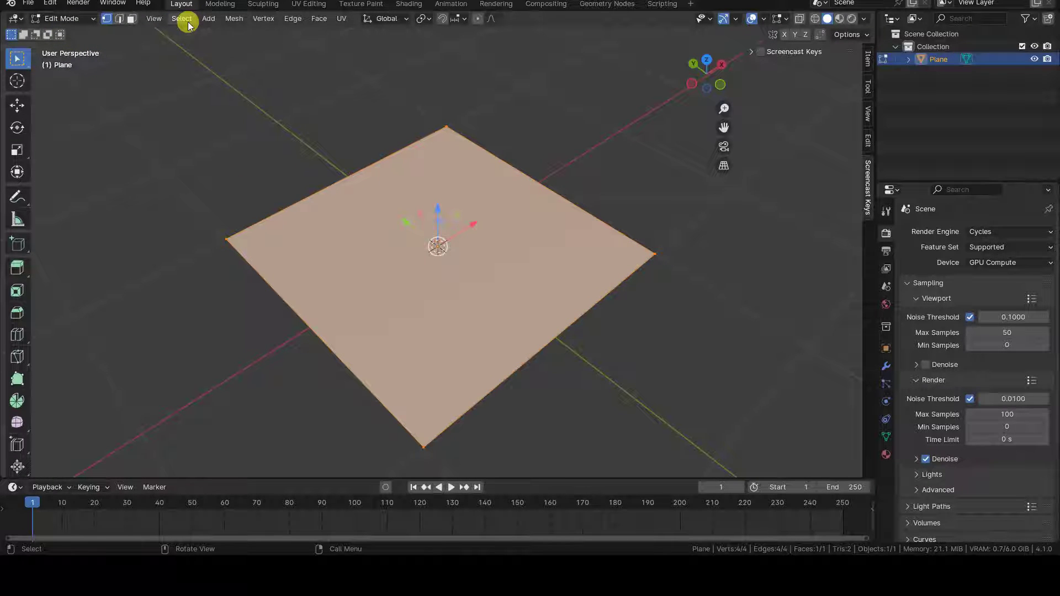
{"action": "left_click", "coordinate": [322, 19]}
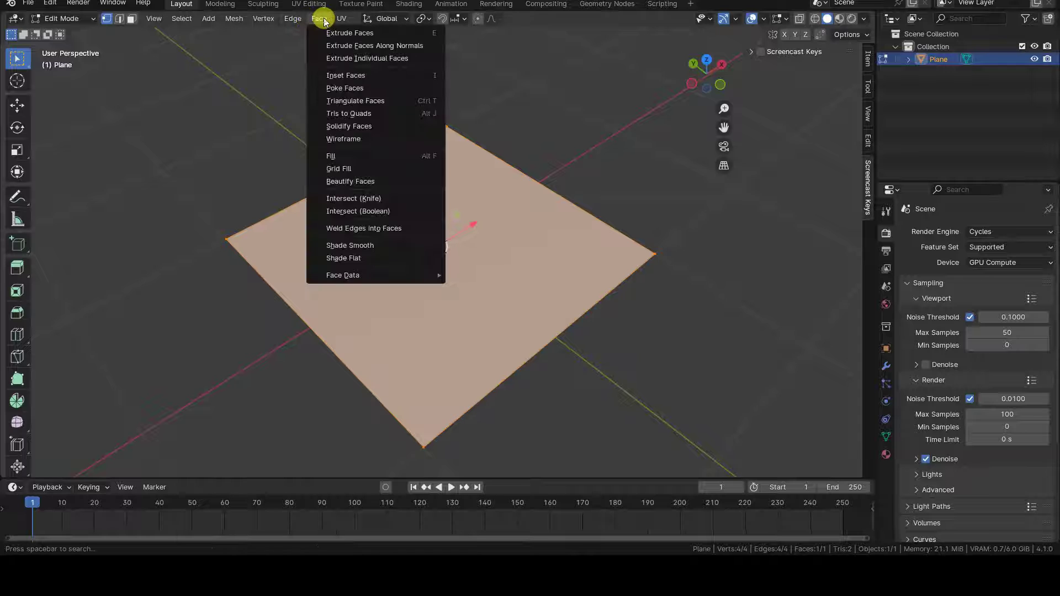
{"action": "left_click", "coordinate": [383, 87]}
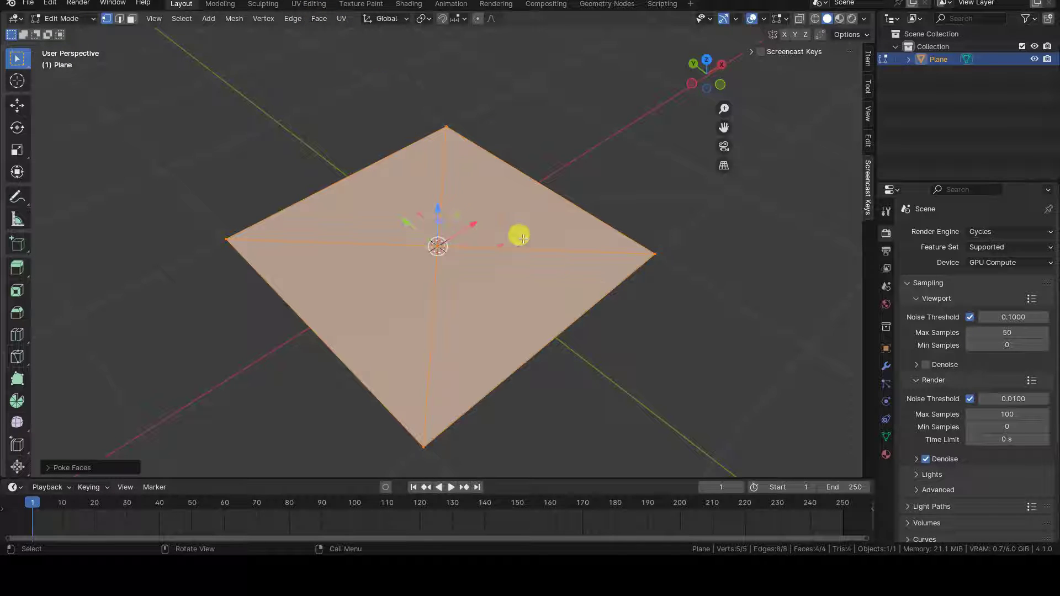
{"action": "left_click", "coordinate": [668, 336]}
{"action": "scroll", "coordinate": [668, 335], "scroll_direction": "up", "scroll_amount": 2}
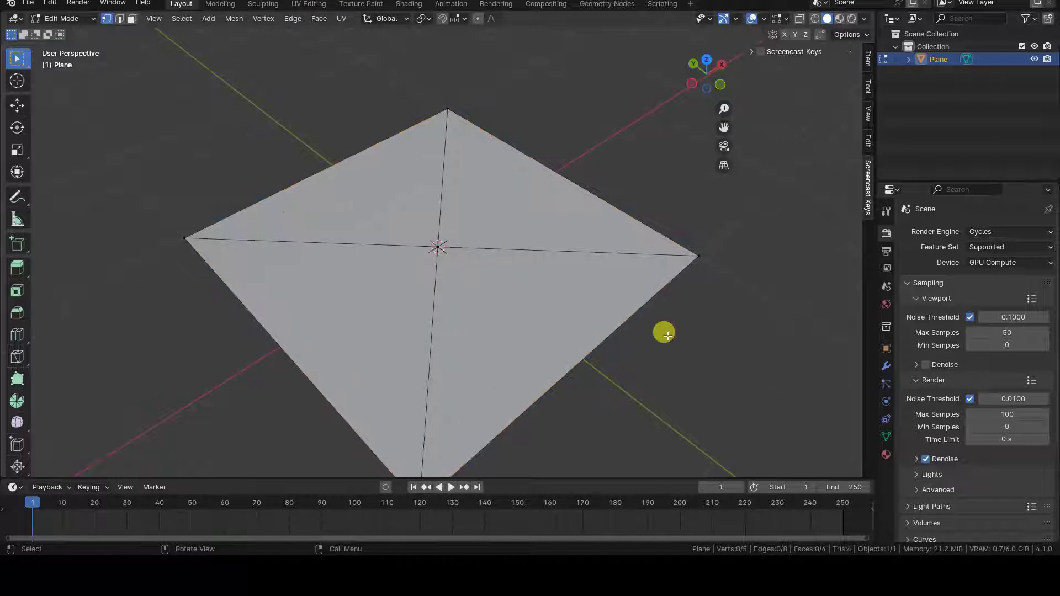
{"action": "middle_click_drag", "start_coordinate": [668, 336], "coordinate": [655, 278], "text": "shift"}
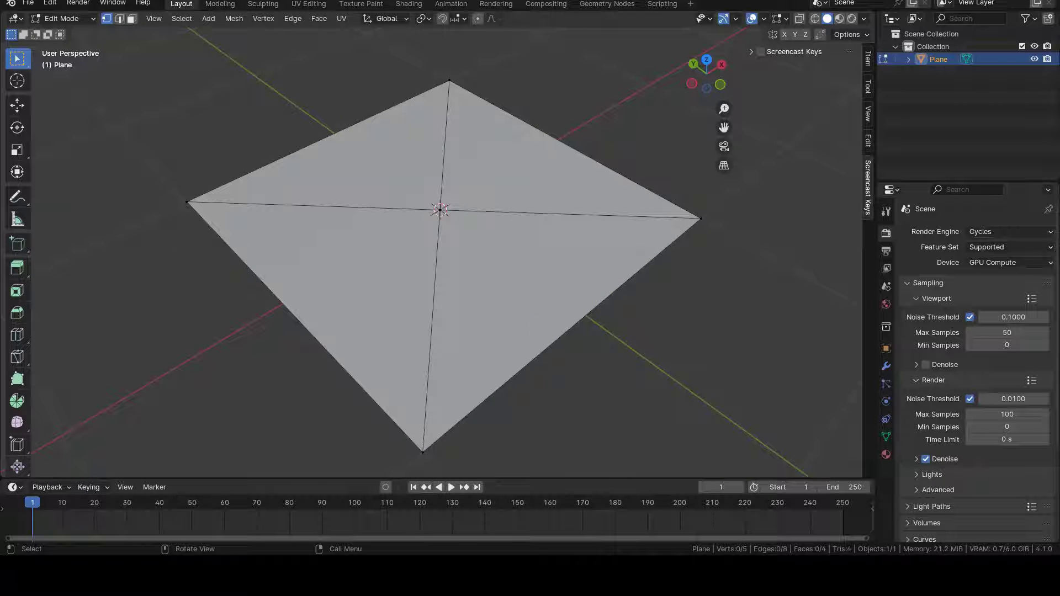
- Raise the plane's centre vertex along Z into a shallow peak, then lower it slightly
{"action": "left_click", "coordinate": [448, 195]}
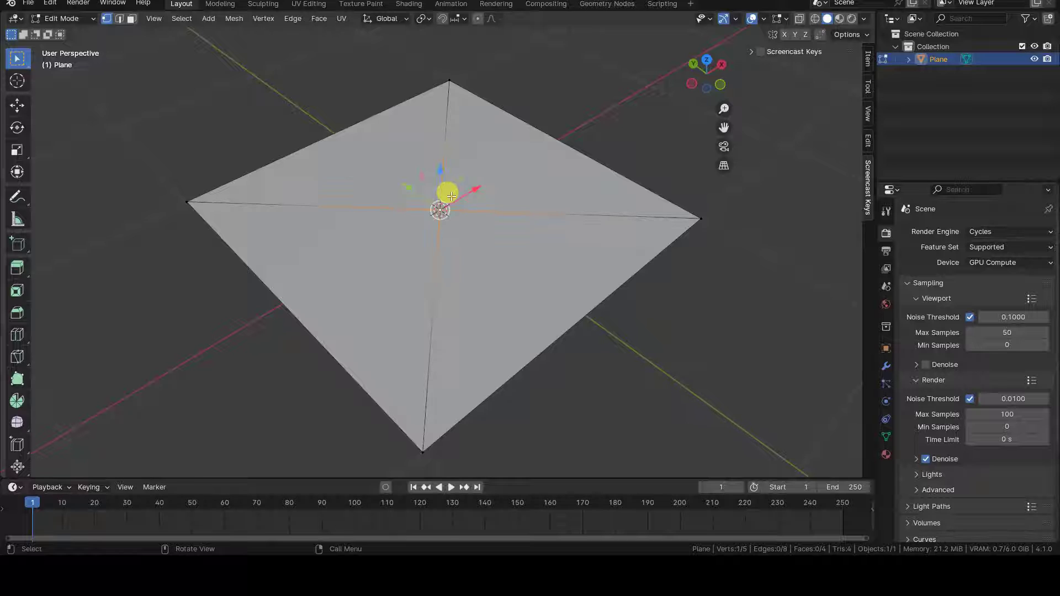
{"action": "key", "text": "g"}
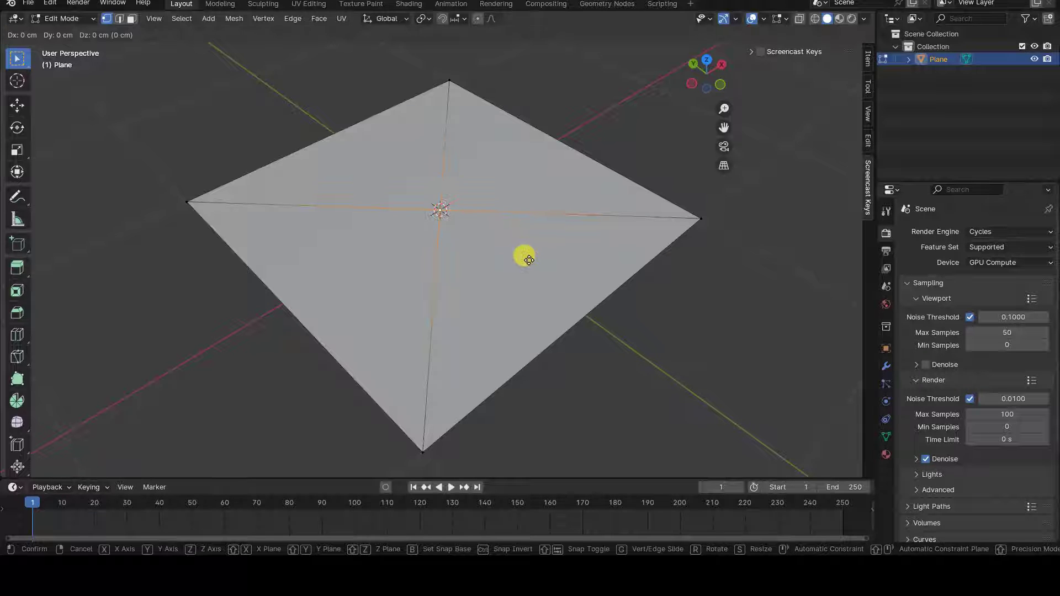
{"action": "key", "text": "z"}
{"action": "left_click", "coordinate": [505, 173]}
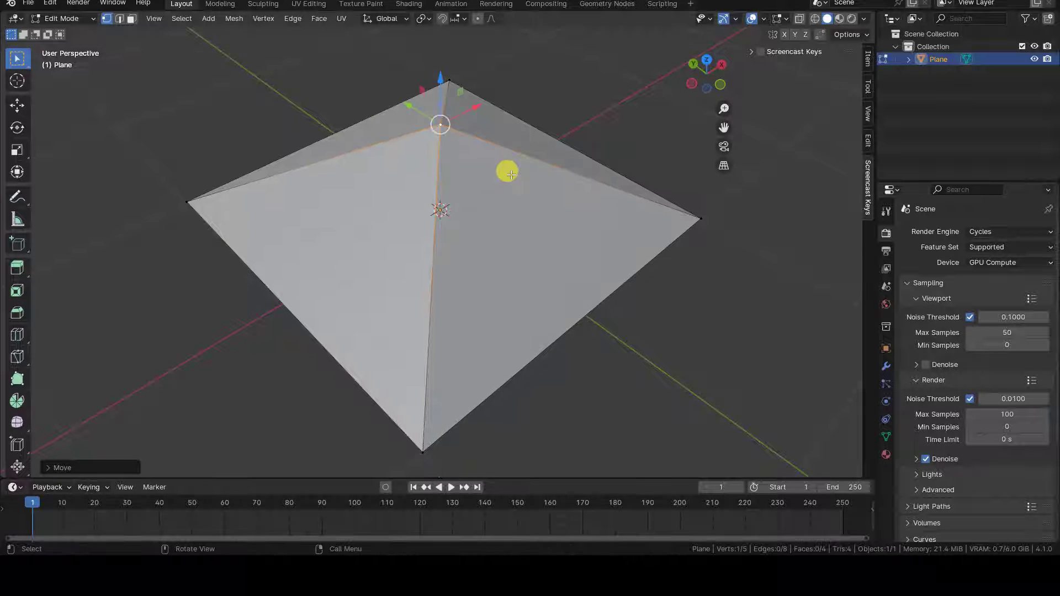
{"action": "key", "text": "g"}
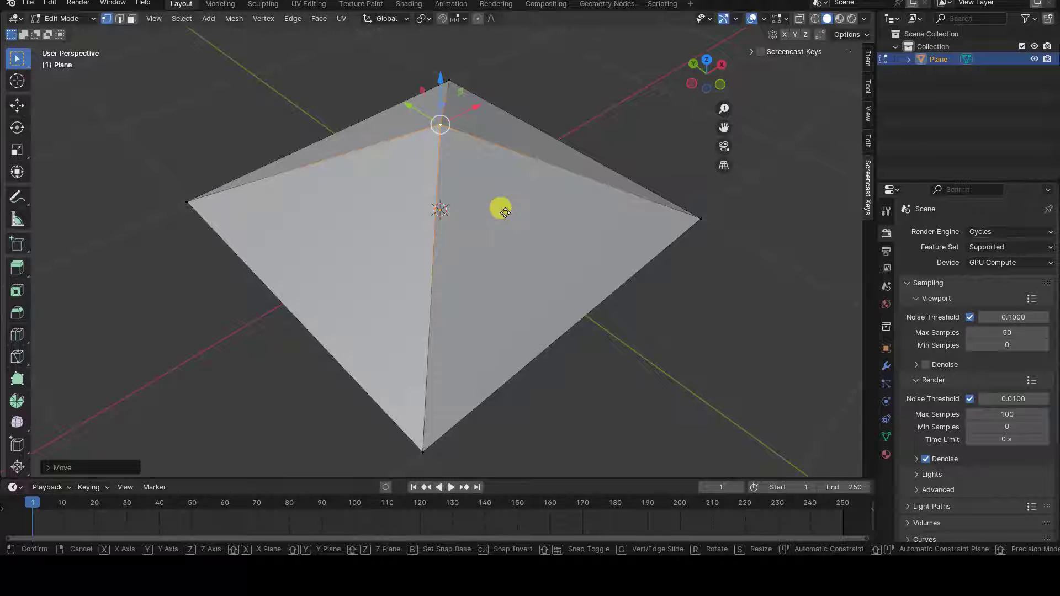
{"action": "key", "text": "z"}
{"action": "left_click", "coordinate": [503, 243]}
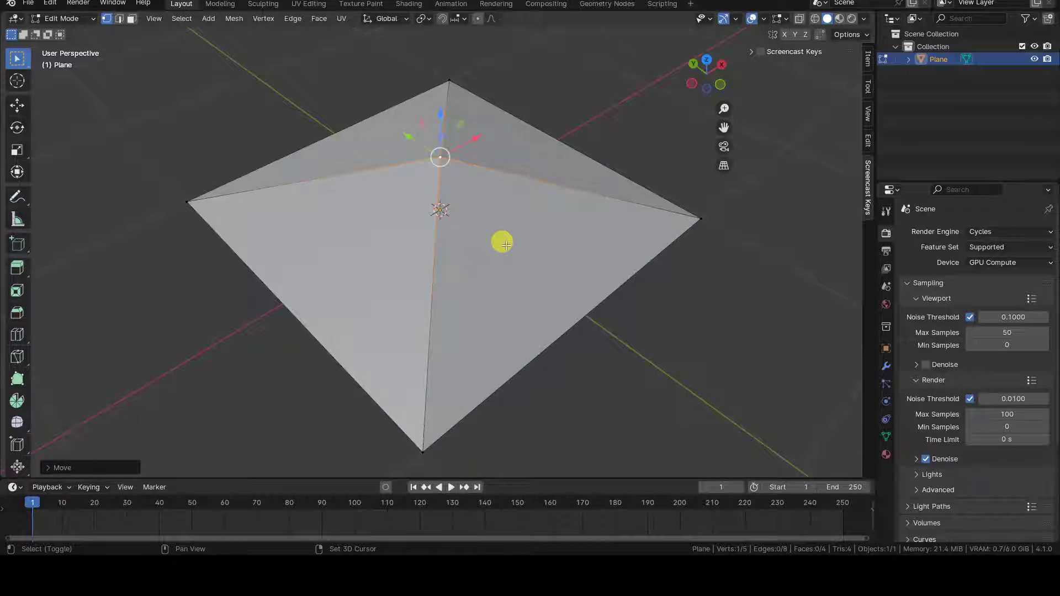
- Bevel the peak vertex into a flat square top and return to Object Mode
{"action": "key", "text": "ctrl+shift+b"}
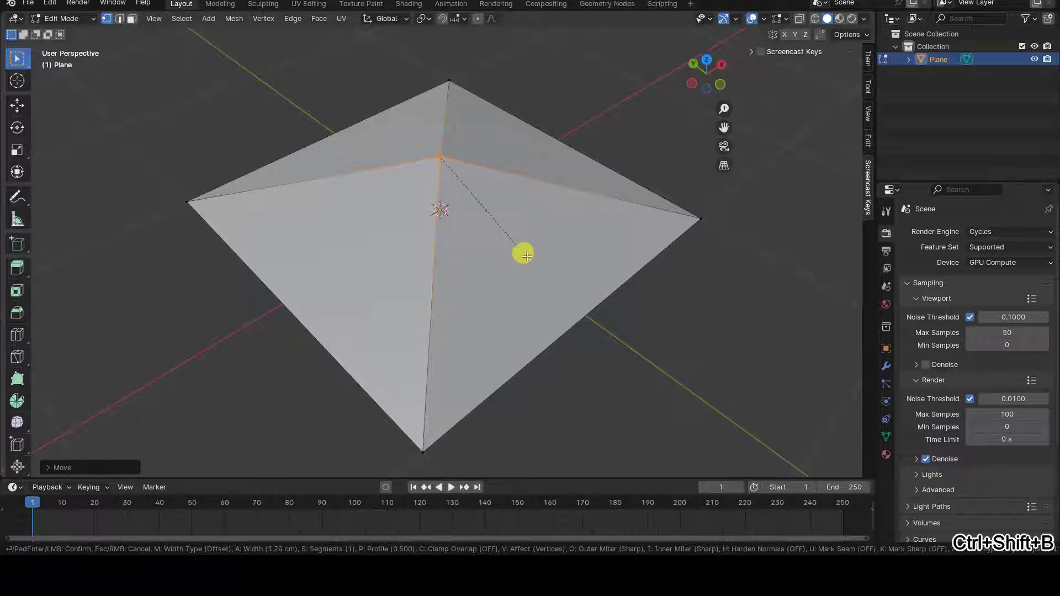
{"action": "left_click", "coordinate": [617, 305]}
{"action": "key", "text": "Tab"}
{"action": "middle_click_drag", "start_coordinate": [618, 305], "coordinate": [582, 311]}
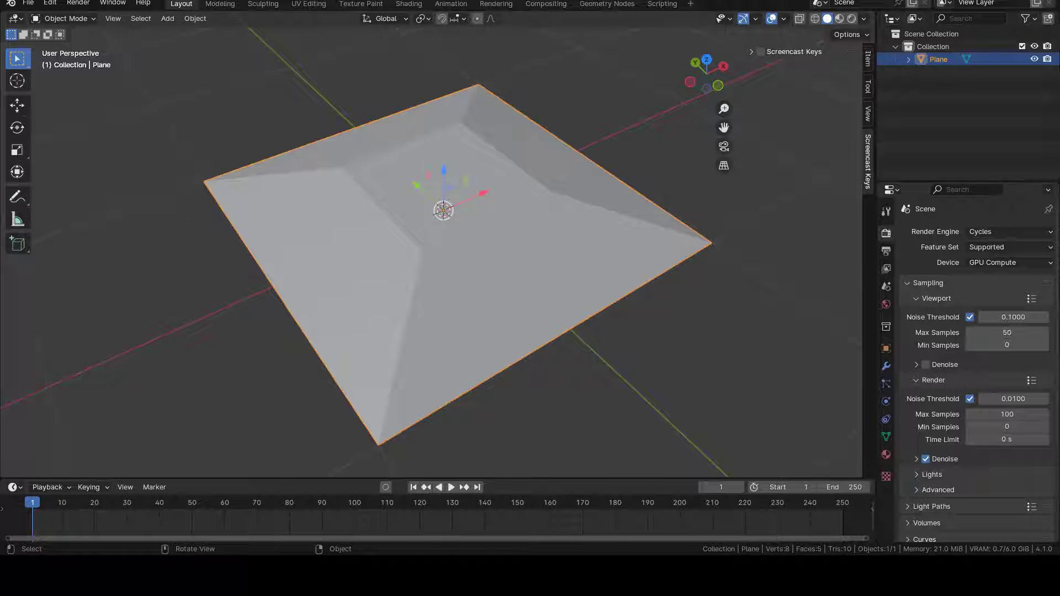
- Delete the plane, add a new cylinder and enter Edit Mode on it
{"action": "key", "text": "Delete"}
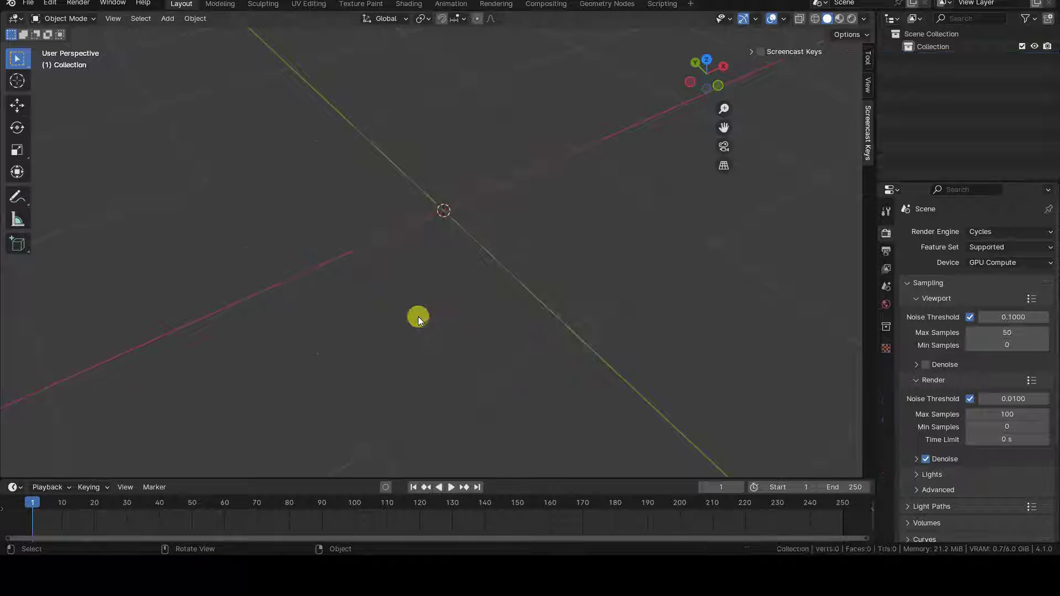
{"action": "key", "text": "shift+a"}
{"action": "mouse_move", "coordinate": [355, 307]}
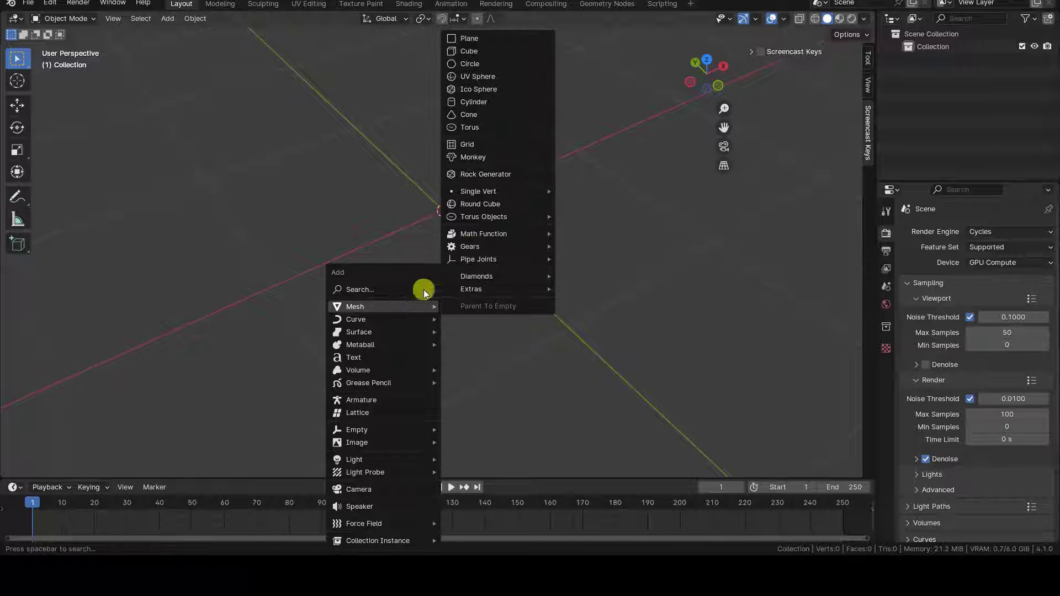
{"action": "left_click", "coordinate": [513, 100]}
{"action": "scroll", "coordinate": [528, 227], "scroll_direction": "down", "scroll_amount": 2}
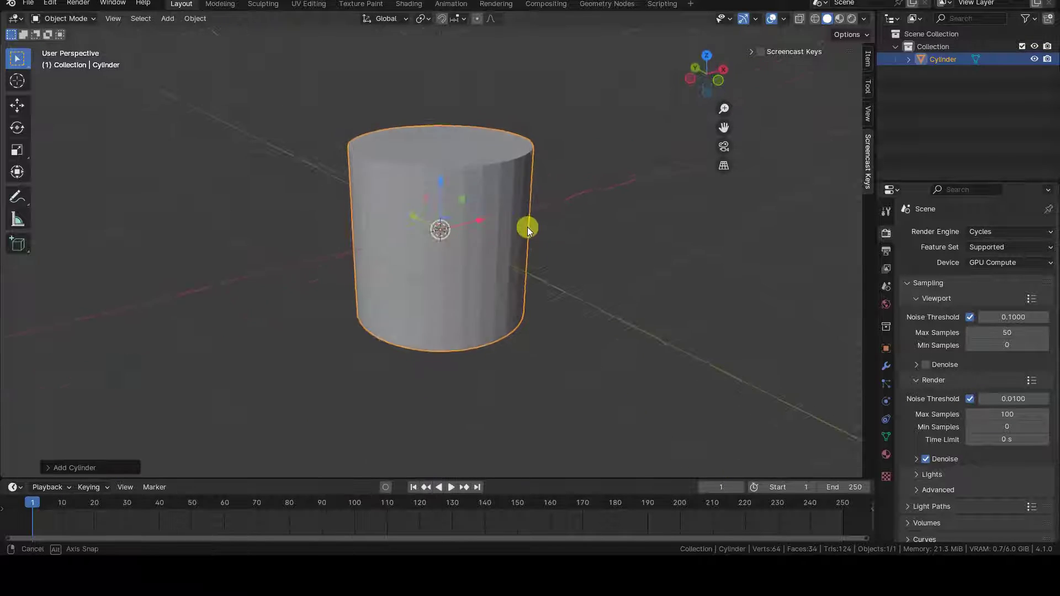
{"action": "scroll", "coordinate": [526, 226], "scroll_direction": "up", "scroll_amount": 2}
{"action": "key", "text": "Tab"}
{"action": "middle_click_drag", "start_coordinate": [529, 250], "coordinate": [553, 284]}
- Add ten evenly spaced horizontal loop cuts around the cylinder's side and deselect all
{"action": "key", "text": "ctrl+r"}
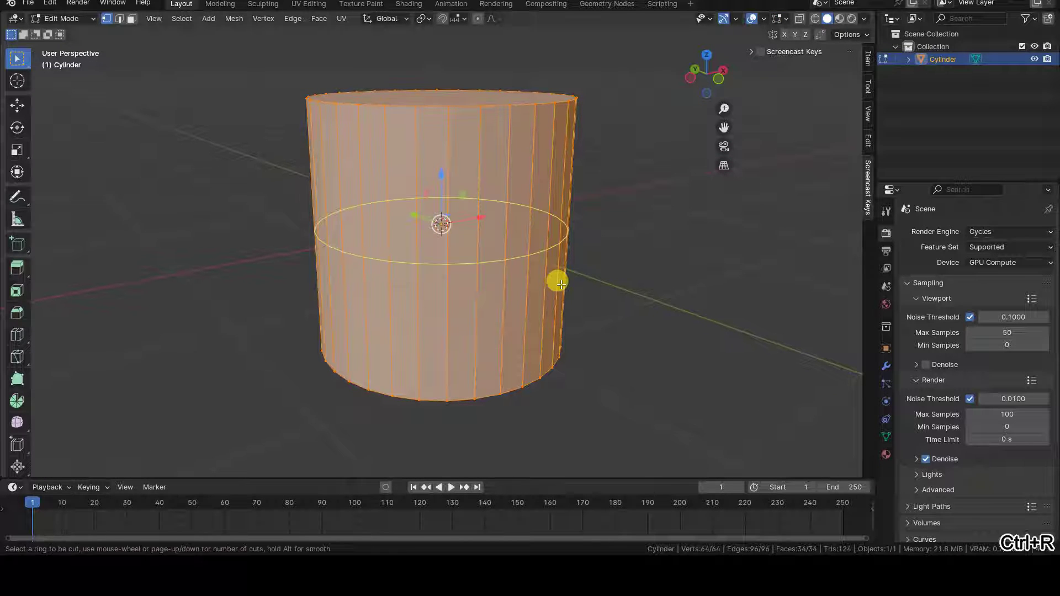
{"action": "scroll", "coordinate": [555, 284], "scroll_direction": "up", "scroll_amount": 3}
{"action": "scroll", "coordinate": [557, 283], "scroll_direction": "up", "scroll_amount": 4}
{"action": "scroll", "coordinate": [558, 282], "scroll_direction": "up", "scroll_amount": 1}
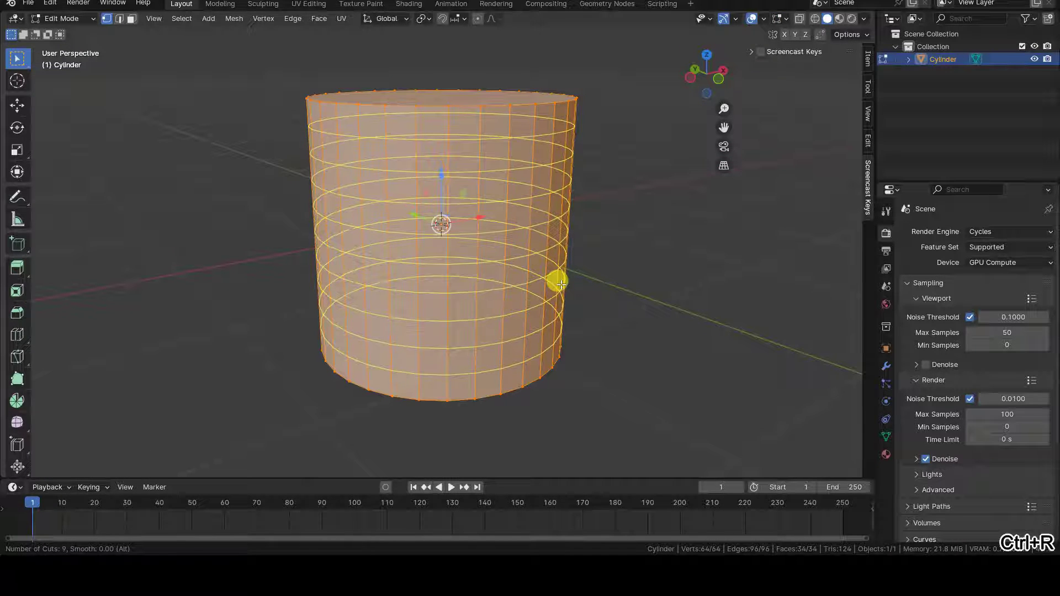
{"action": "scroll", "coordinate": [561, 284], "scroll_direction": "up", "scroll_amount": 1}
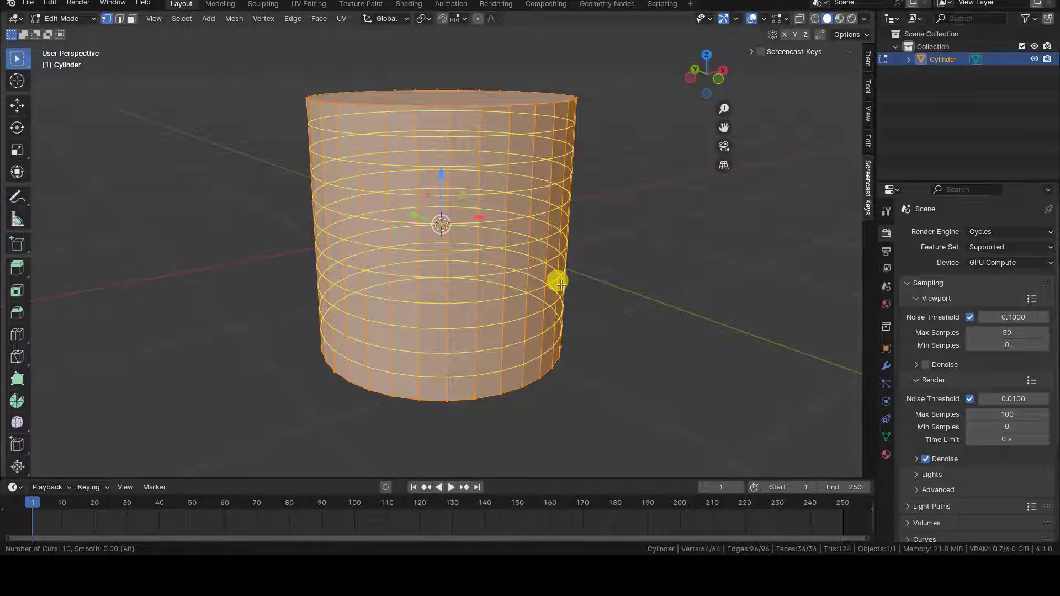
{"action": "left_click", "coordinate": [558, 283]}
{"action": "right_click", "coordinate": [557, 283]}
{"action": "key", "text": "alt+a"}
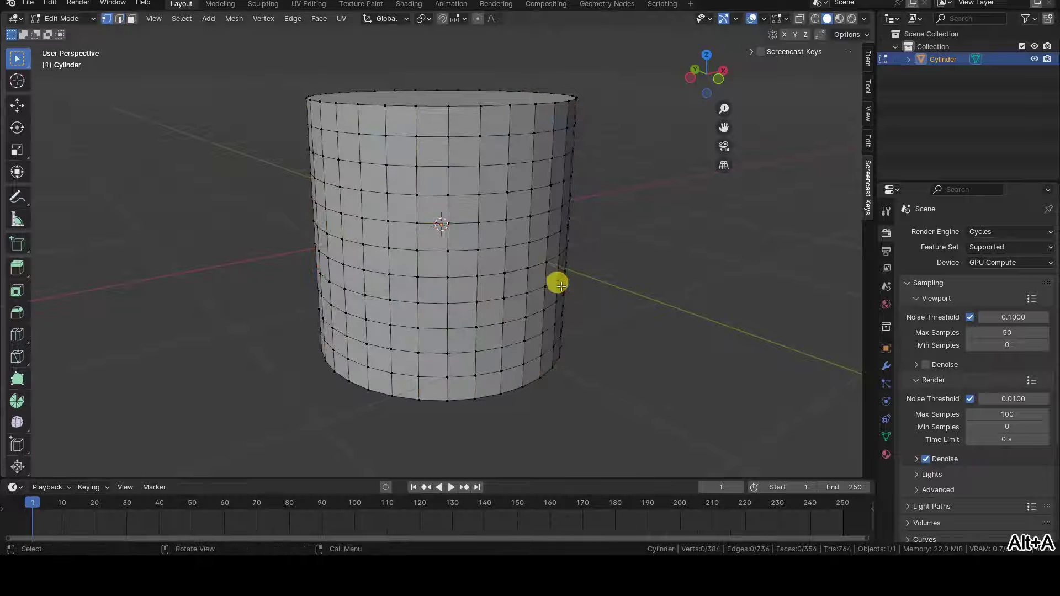
{"action": "middle_click_drag", "start_coordinate": [637, 324], "coordinate": [620, 353]}
{"action": "scroll", "coordinate": [627, 338], "scroll_direction": "up", "scroll_amount": 2}
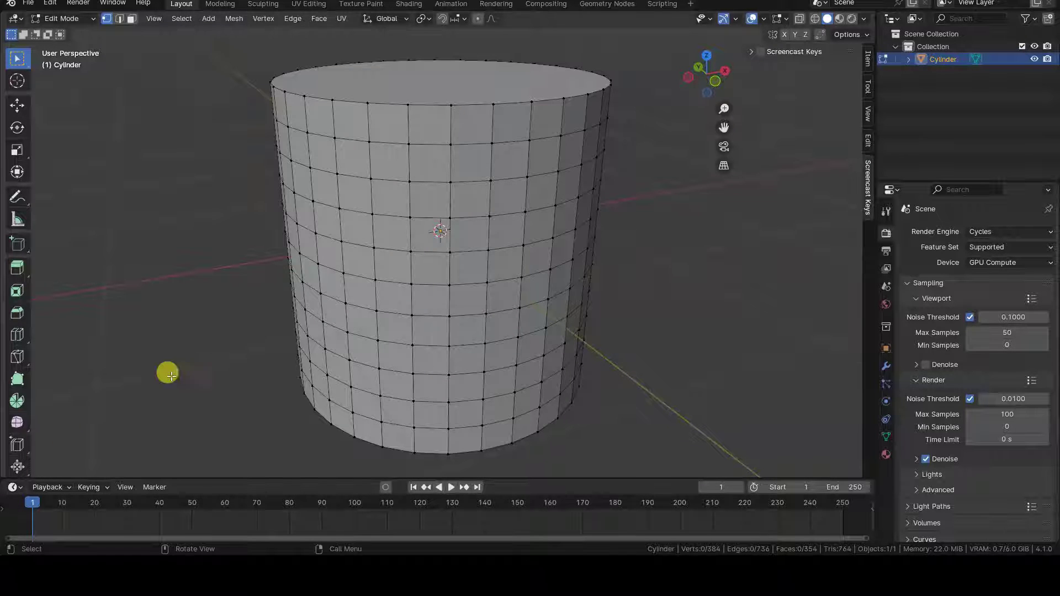
- Select all faces except the caps and Poke Faces the side quads into triangles
{"action": "key", "text": "a"}
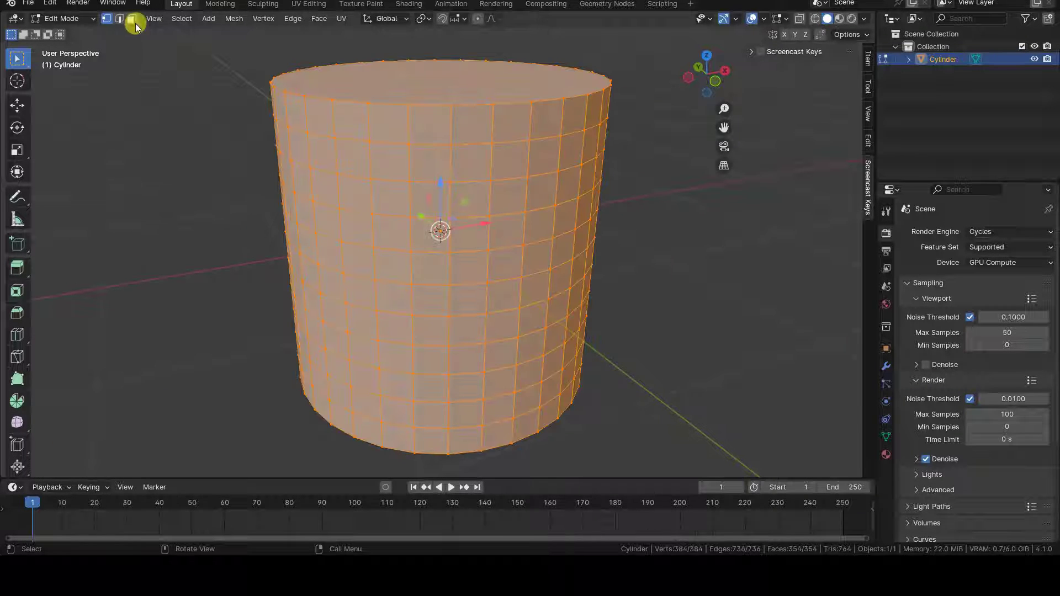
{"action": "left_click", "coordinate": [130, 21]}
{"action": "middle_click_drag", "start_coordinate": [378, 224], "coordinate": [412, 336]}
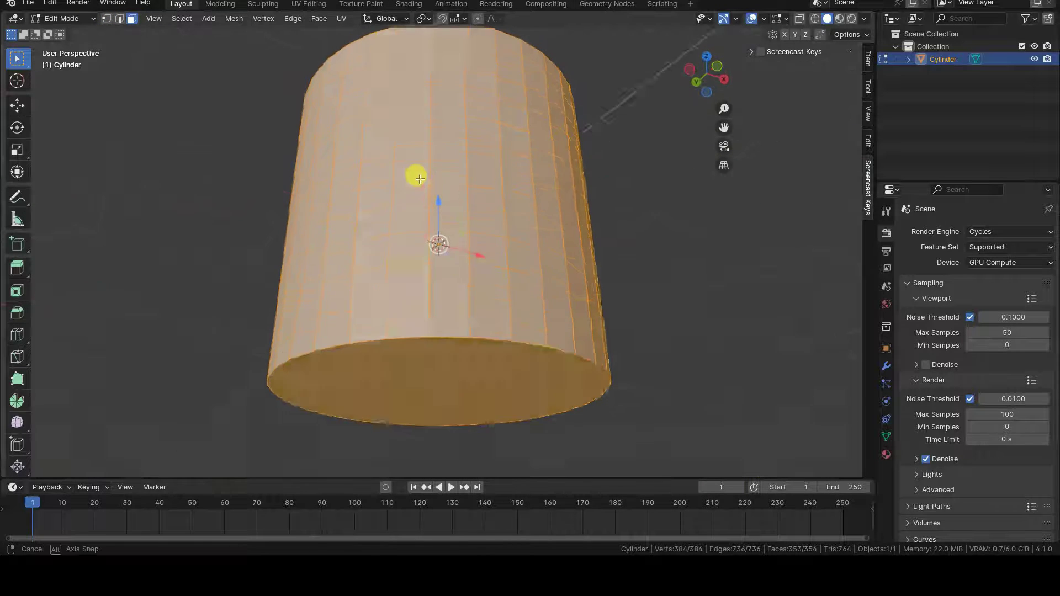
{"action": "left_click", "coordinate": [412, 335], "text": "shift"}
{"action": "middle_click_drag", "start_coordinate": [436, 255], "coordinate": [448, 280]}
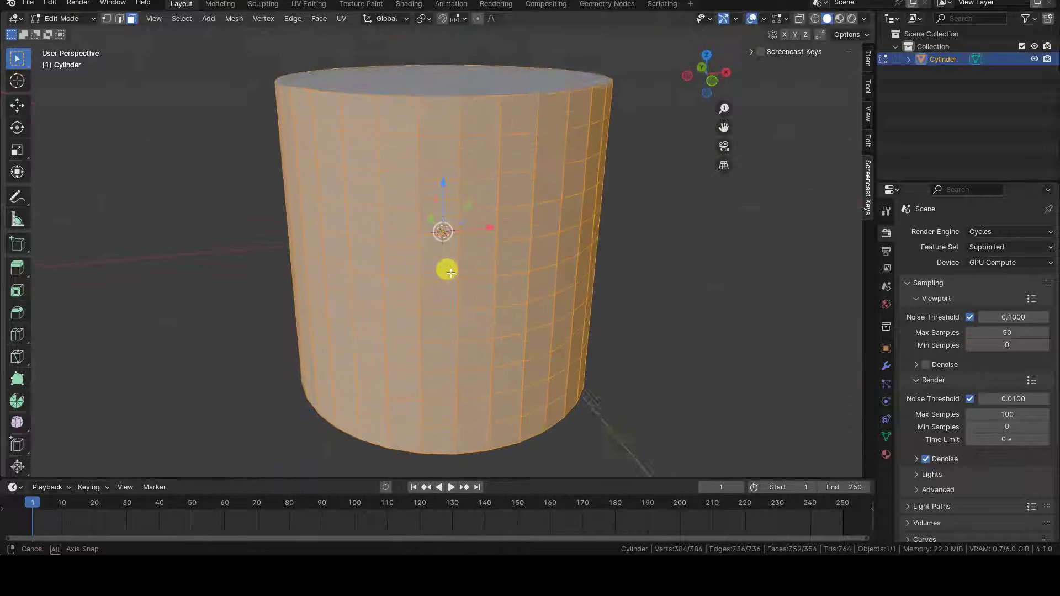
{"action": "left_click", "coordinate": [320, 25]}
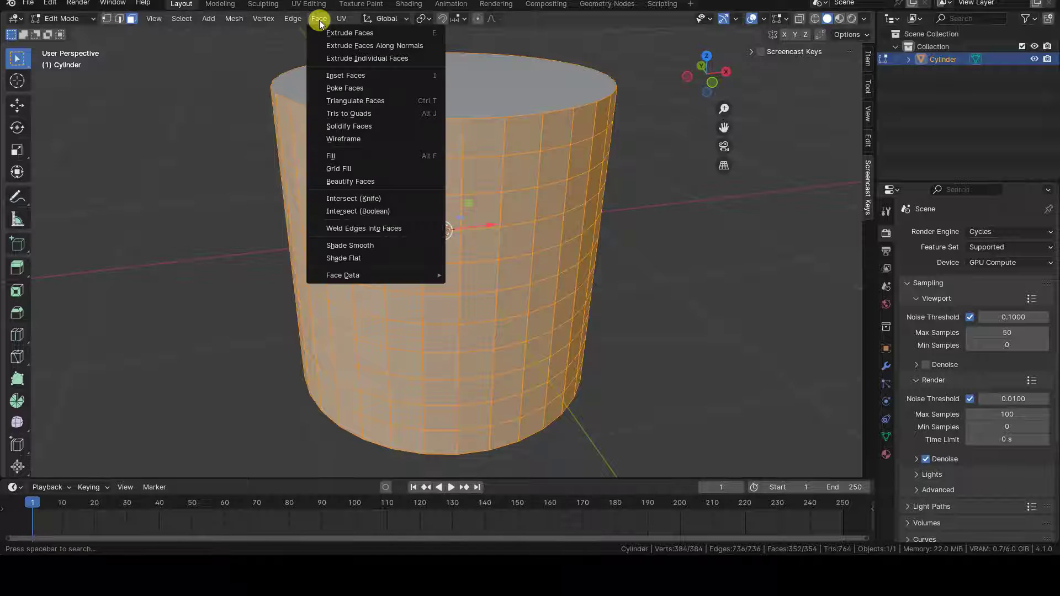
{"action": "left_click", "coordinate": [391, 93]}
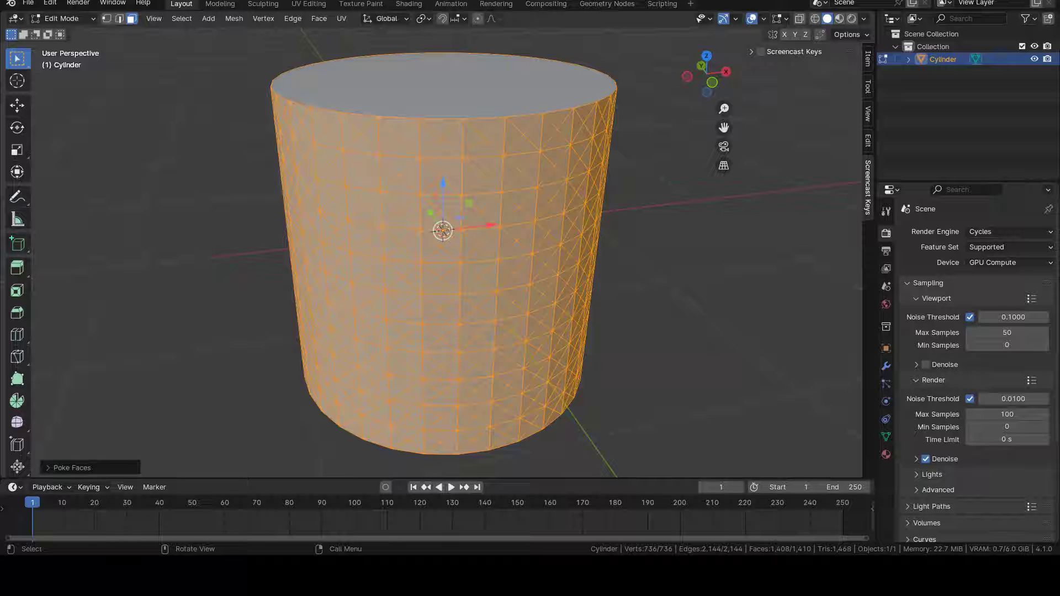
{"action": "left_click", "coordinate": [107, 19]}
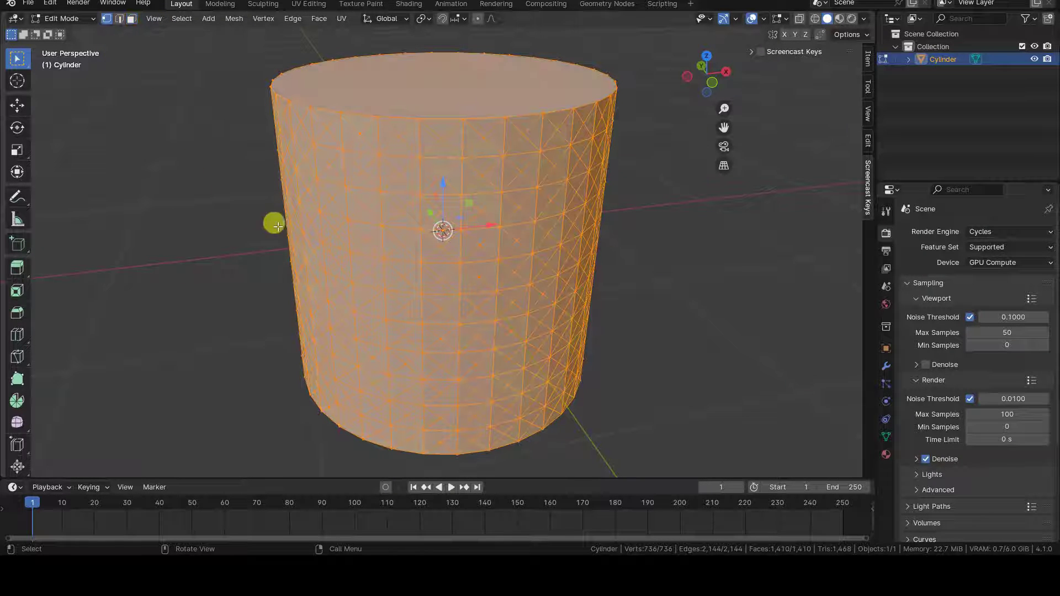
{"action": "left_click", "coordinate": [359, 174]}
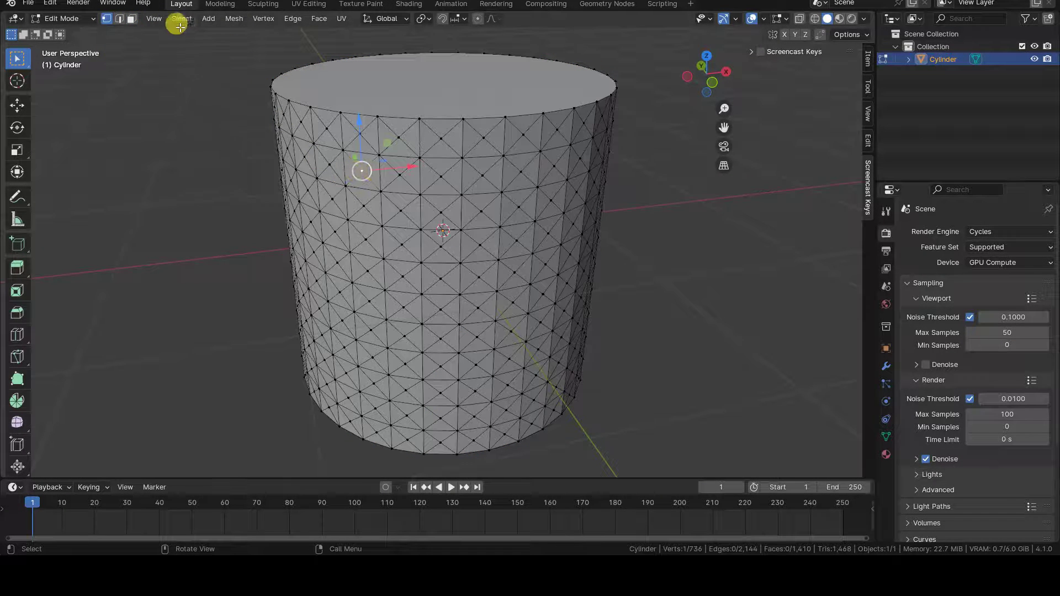
{"action": "left_click", "coordinate": [181, 18]}
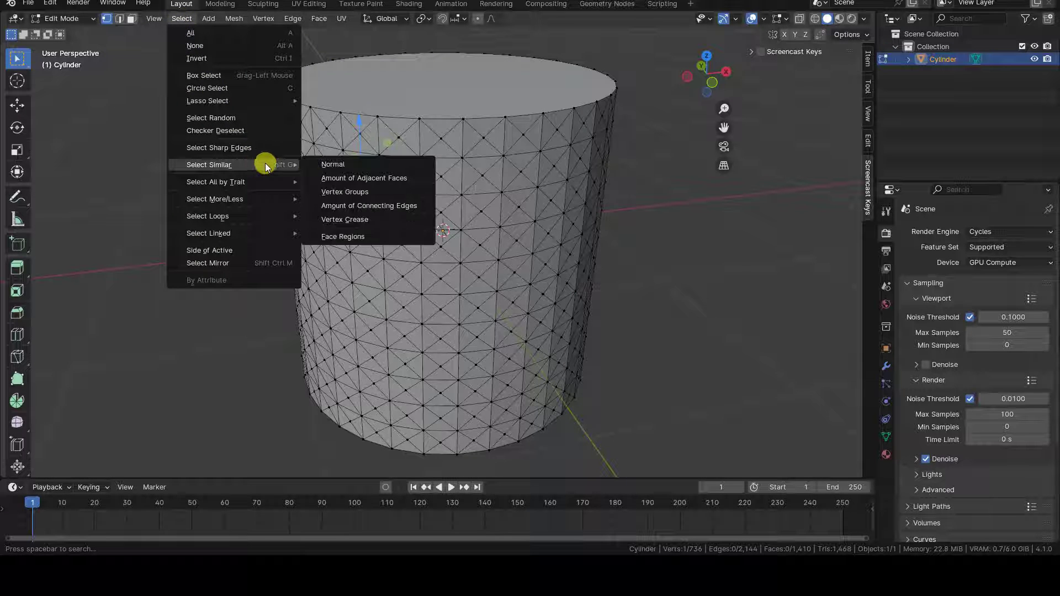
{"action": "mouse_move", "coordinate": [209, 165]}
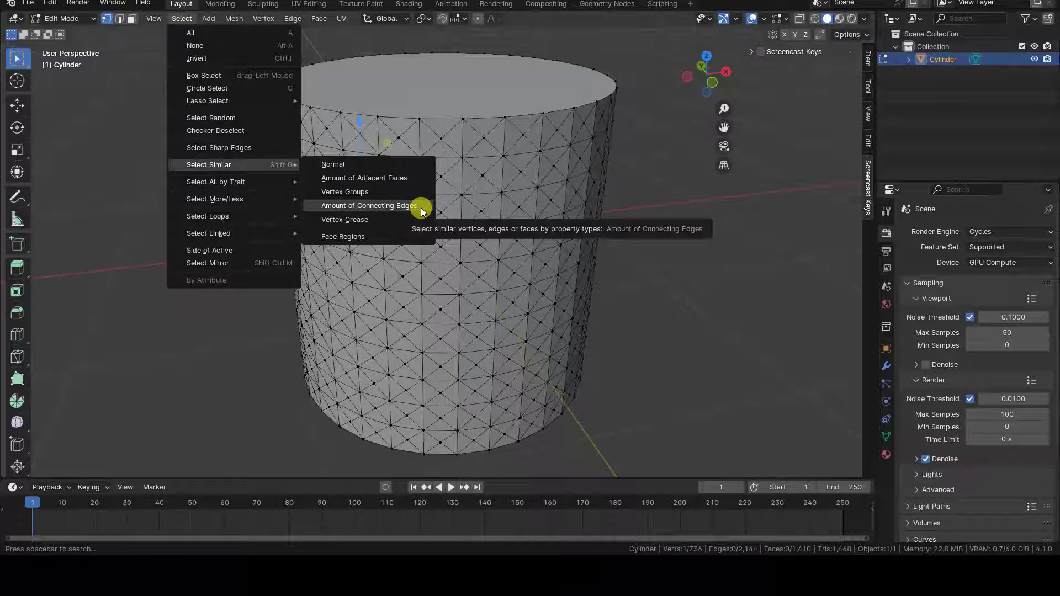
{"action": "left_click", "coordinate": [421, 211]}
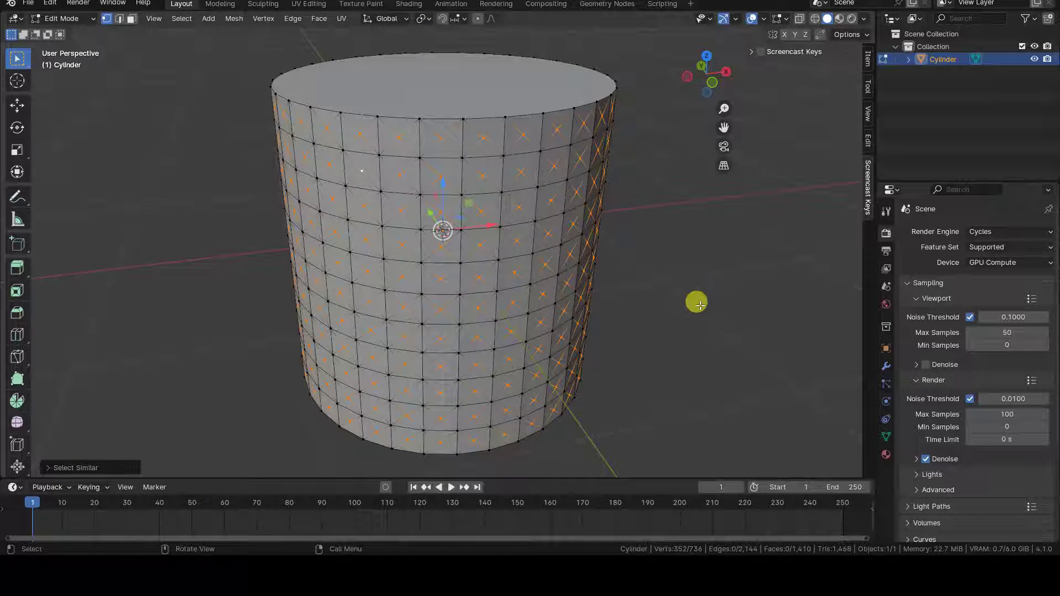
{"action": "key", "text": "s"}
{"action": "key", "text": "shift+z"}
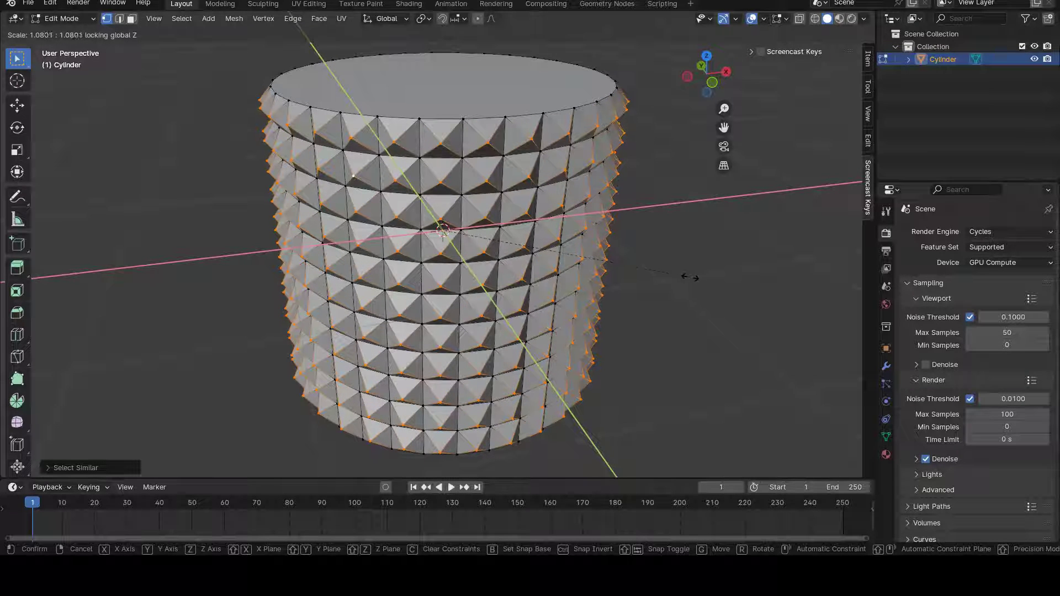
{"action": "left_click", "coordinate": [694, 277]}
{"action": "mouse_move", "coordinate": [710, 331]}
{"action": "middle_mouse_down"}
{"action": "mouse_move", "coordinate": [675, 301]}
{"action": "mouse_move", "coordinate": [692, 349]}
{"action": "middle_mouse_up"}
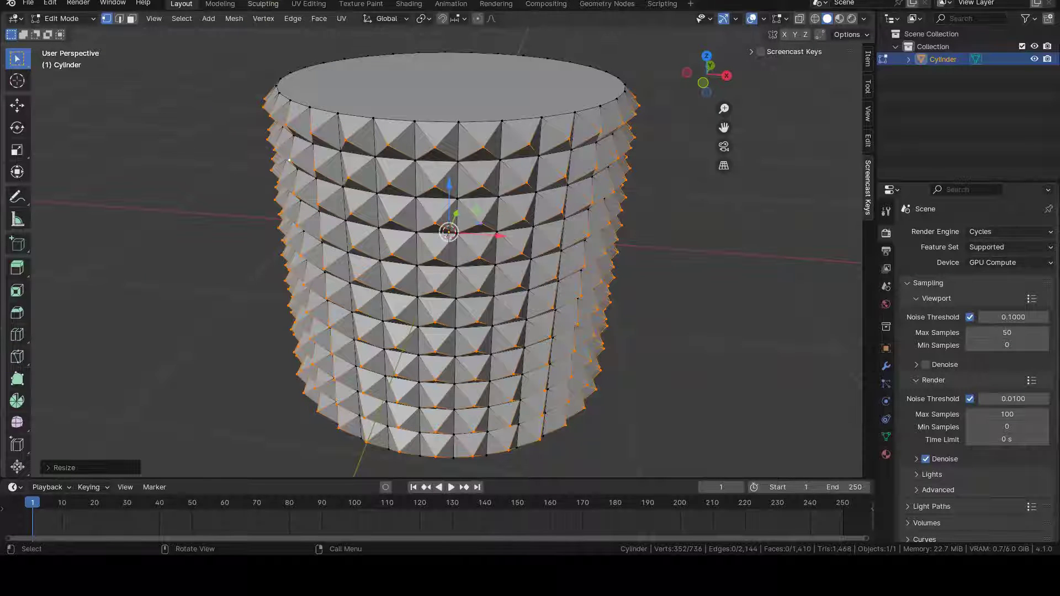
{"action": "key", "text": "ctrl+z"}
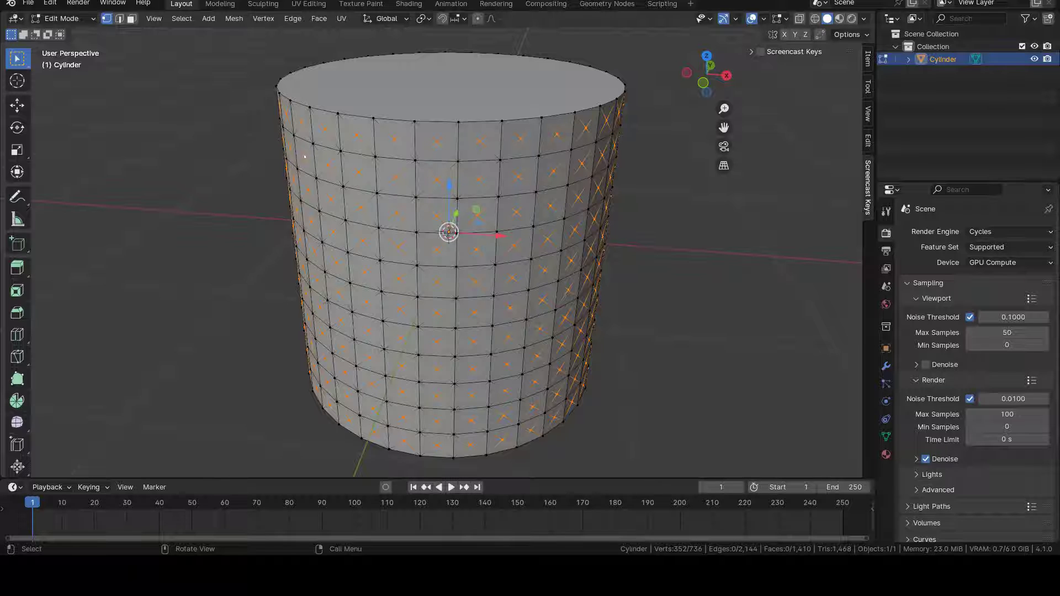
- Set the pivot to Individual Origins and move the face centres with zero displacement
{"action": "left_click", "coordinate": [423, 18]}
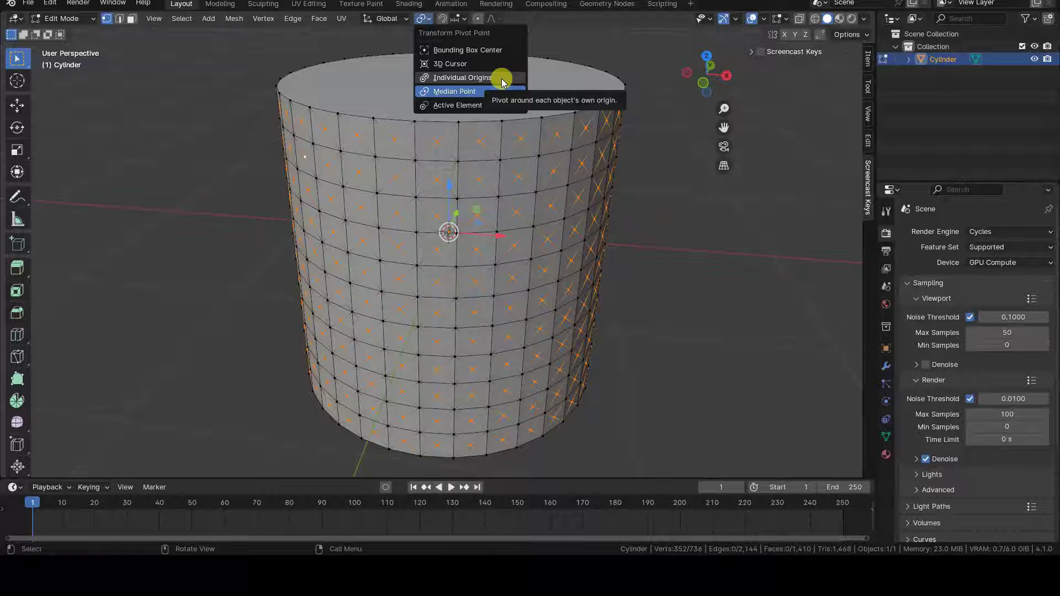
{"action": "left_click", "coordinate": [502, 81]}
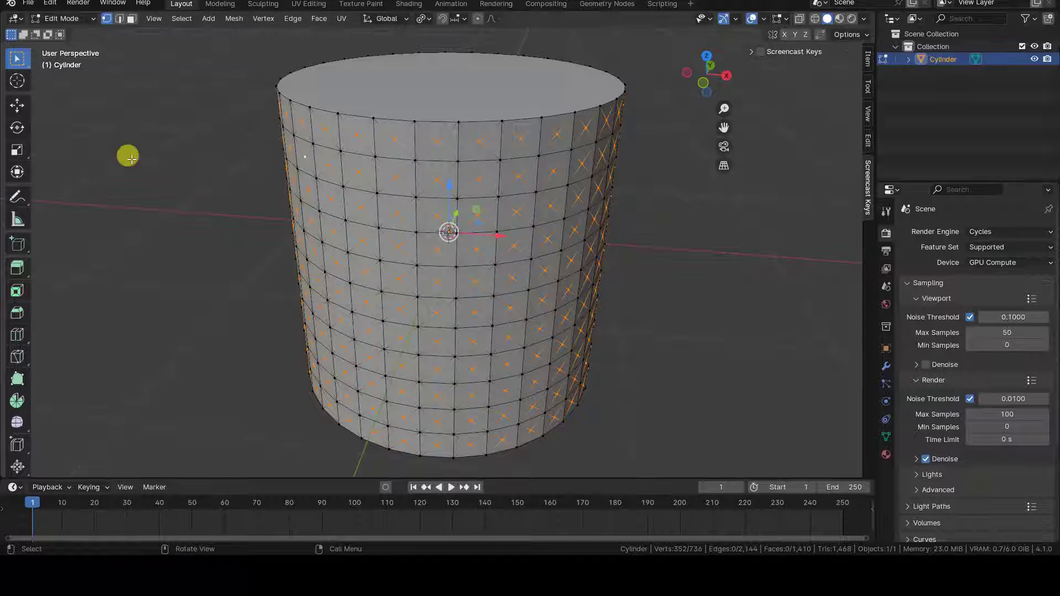
{"action": "key", "text": "g"}
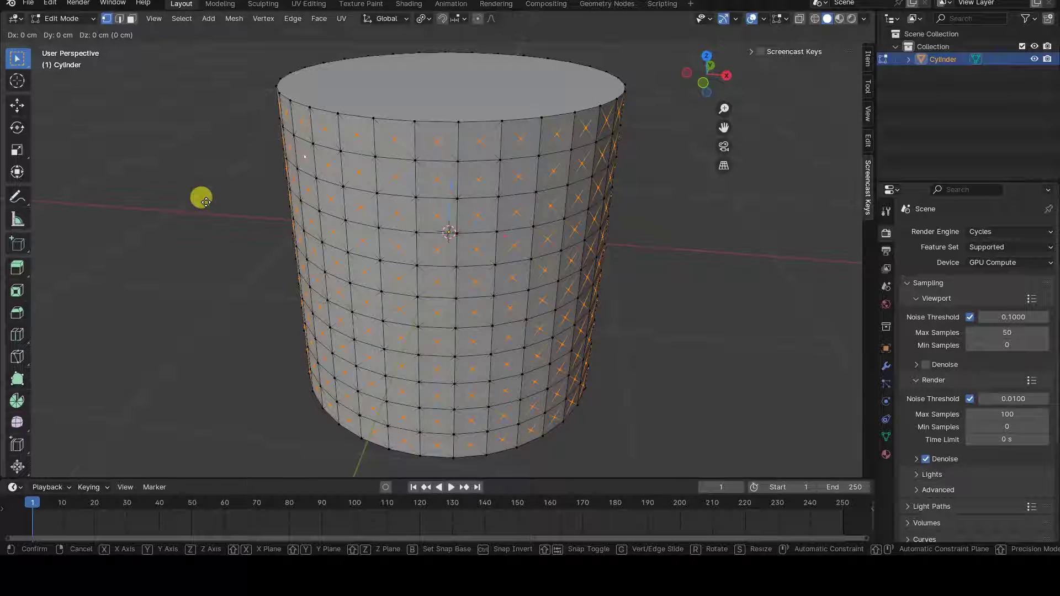
{"action": "left_click", "coordinate": [205, 201]}
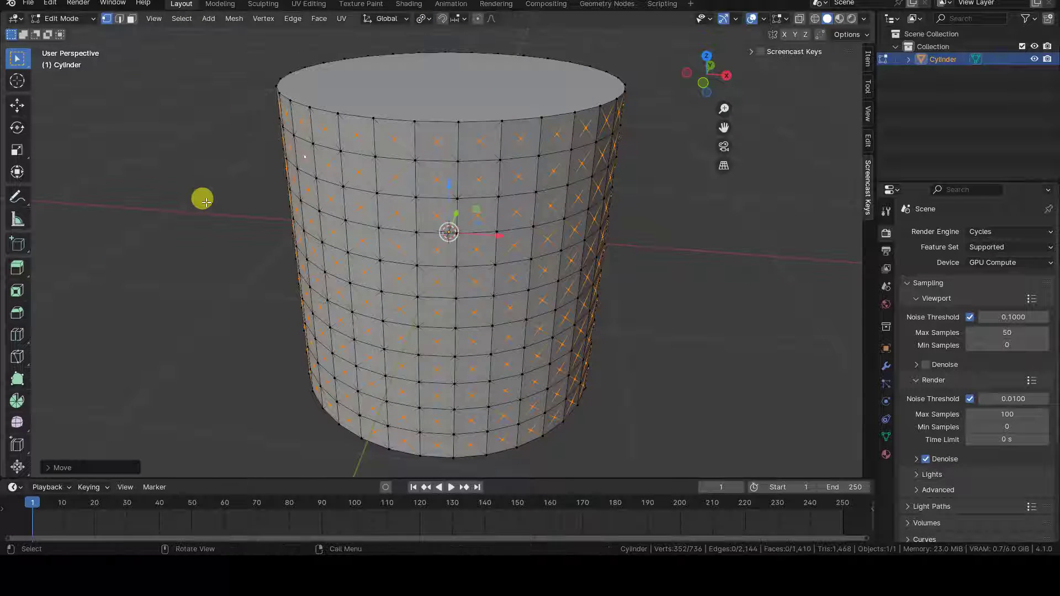
- In the Move panel set Orientation to Normal and Z to 7 cm, pushing the centres into spikes
{"action": "left_click", "coordinate": [47, 469]}
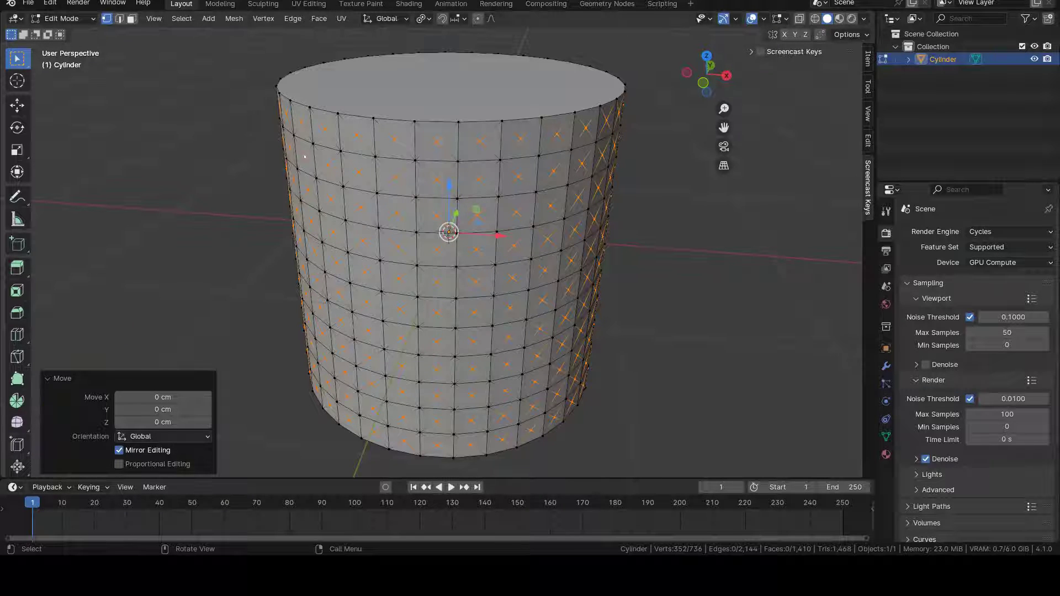
{"action": "left_click", "coordinate": [202, 436]}
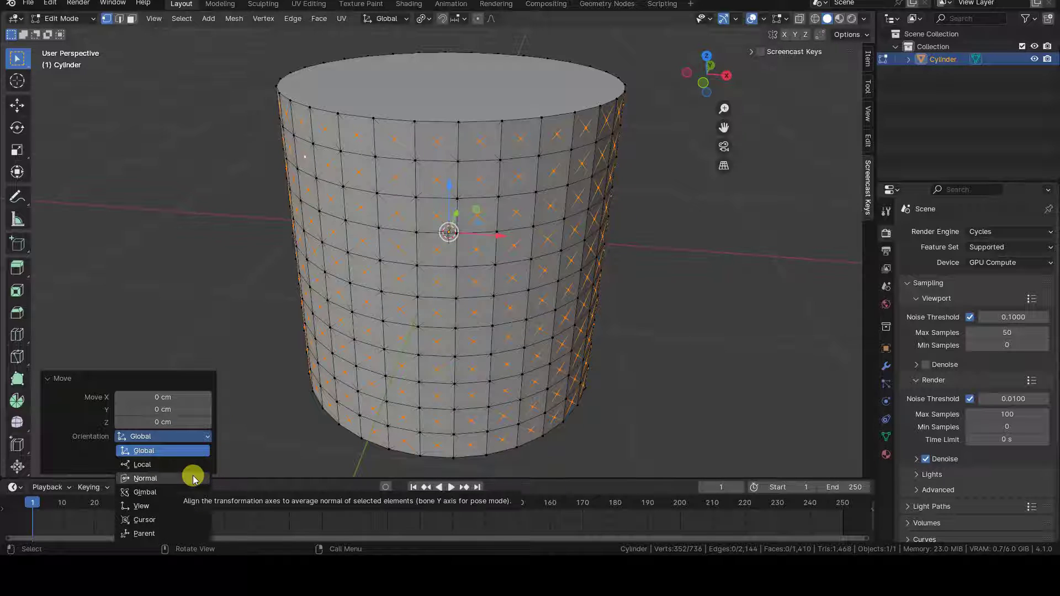
{"action": "left_click", "coordinate": [193, 480]}
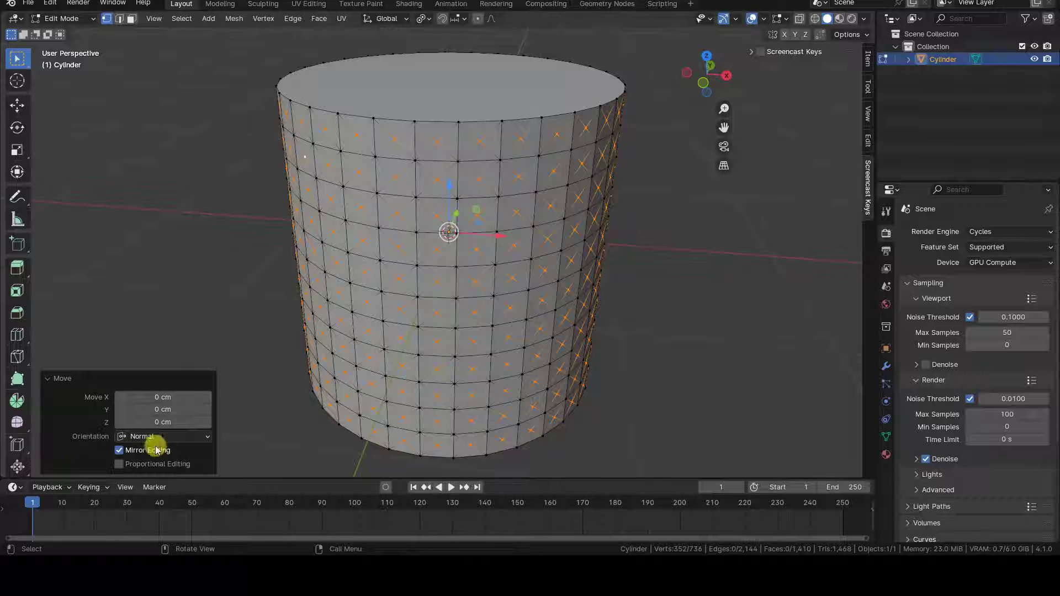
{"action": "left_click_drag", "start_coordinate": [158, 421], "coordinate": [207, 422]}
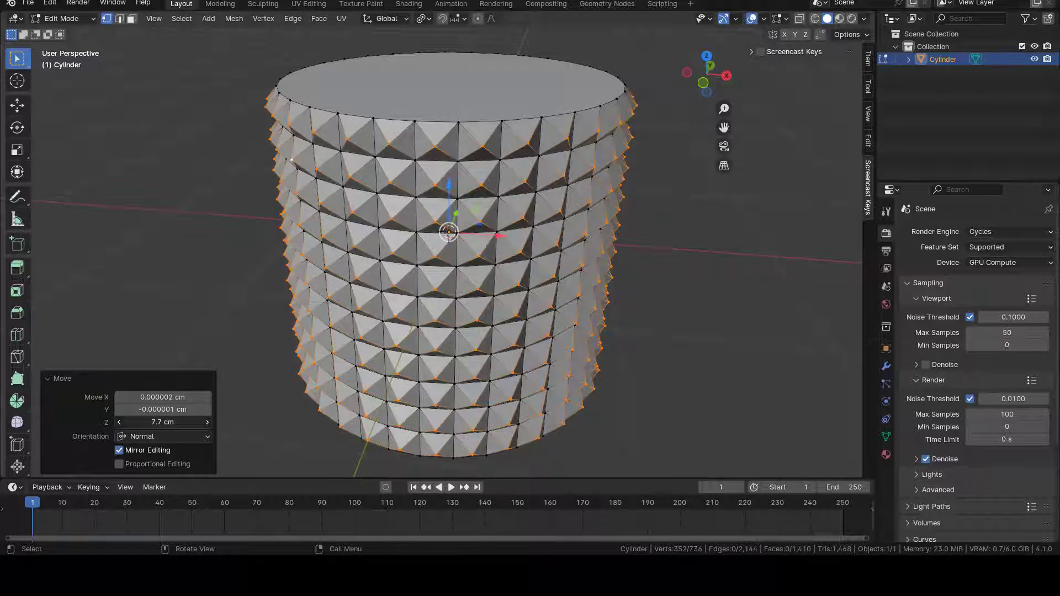
{"action": "left_click", "coordinate": [143, 420]}
{"action": "type", "text": "7"}
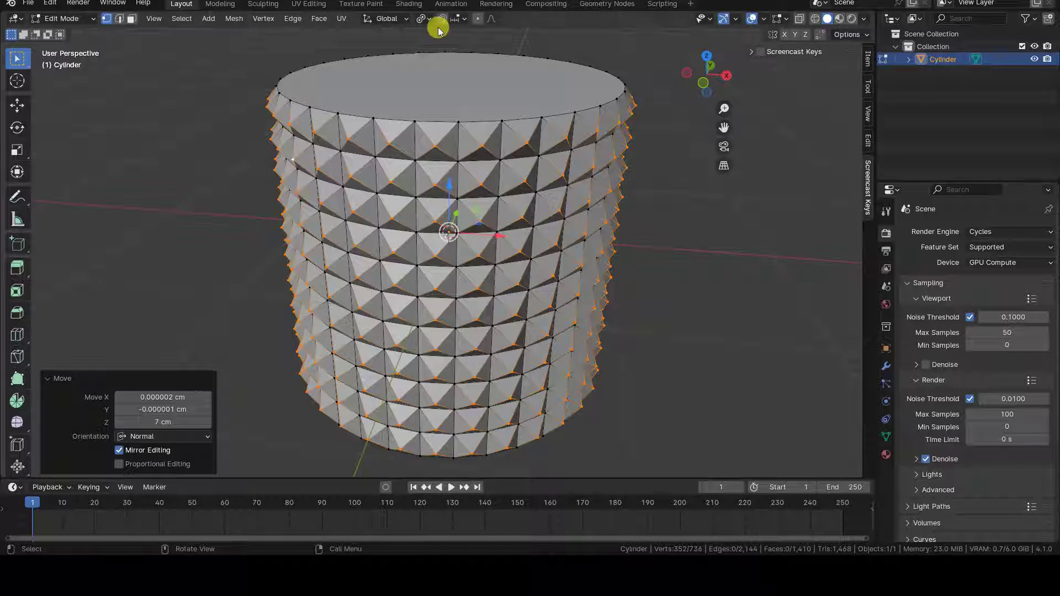
- Undo the spikes and grow the selection over the whole mesh
{"action": "key", "text": "ctrl+z"}
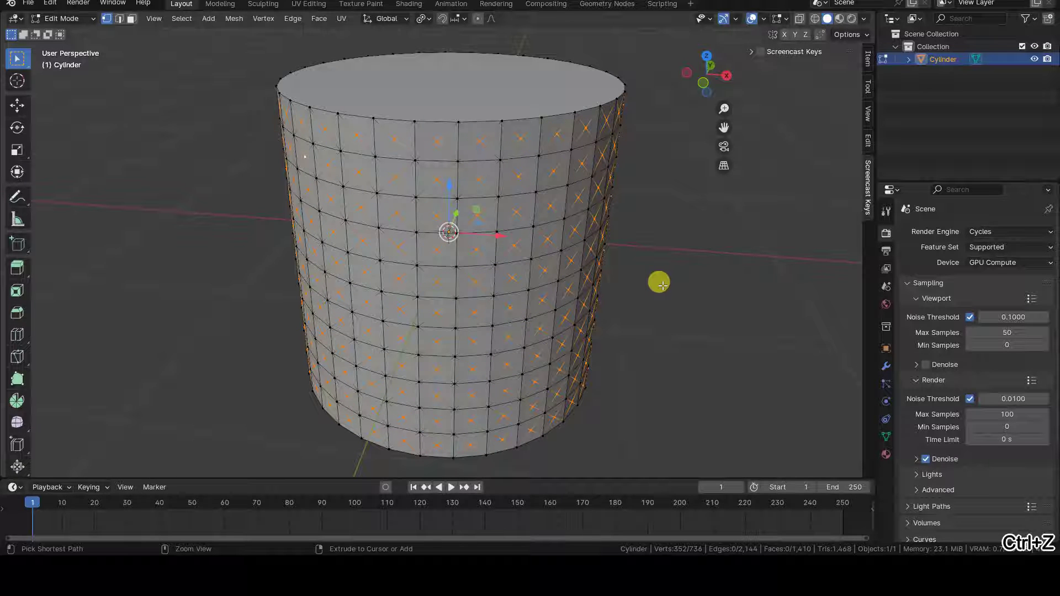
{"action": "key", "text": "ctrl+KP_Add"}
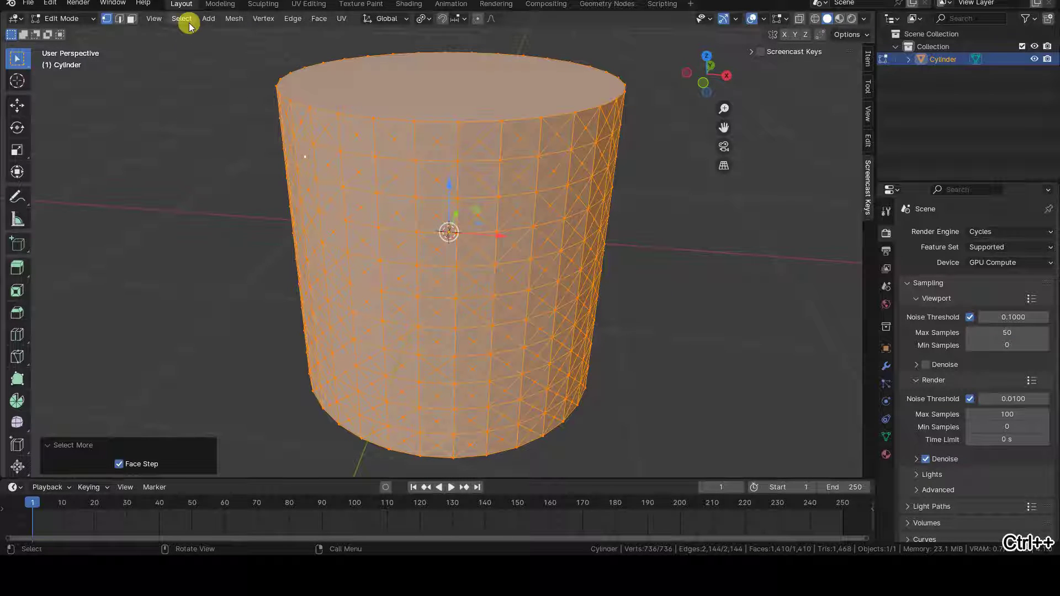
{"action": "left_click", "coordinate": [182, 19]}
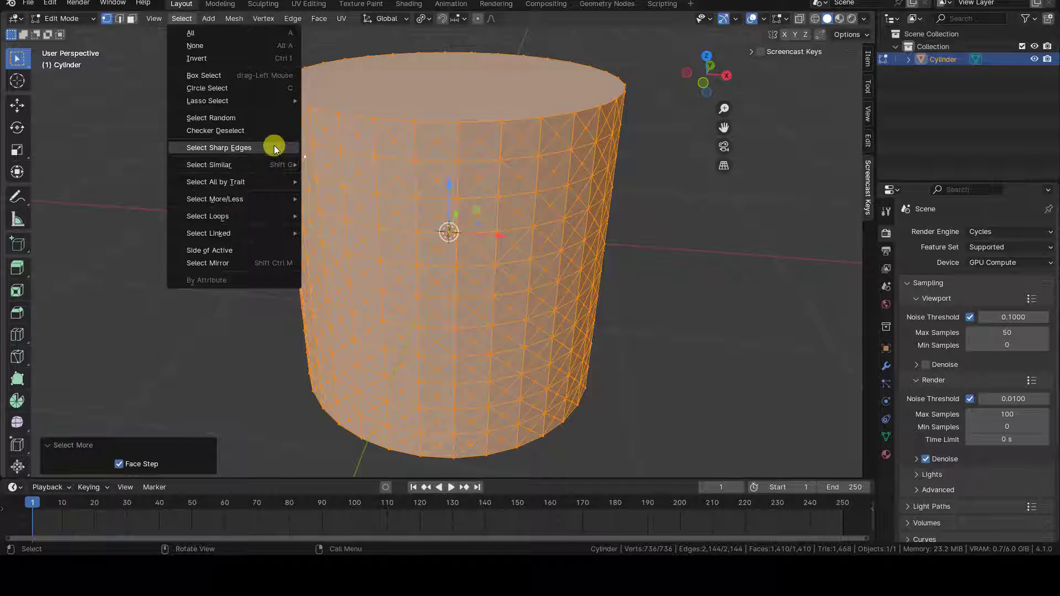
{"action": "mouse_move", "coordinate": [215, 199]}
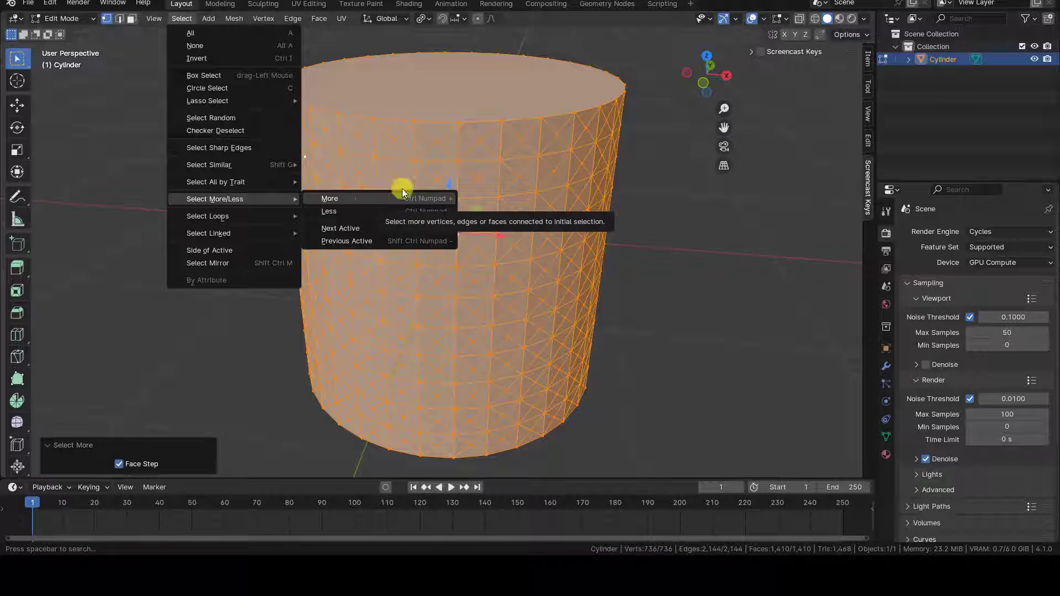
{"action": "left_click", "coordinate": [403, 198]}
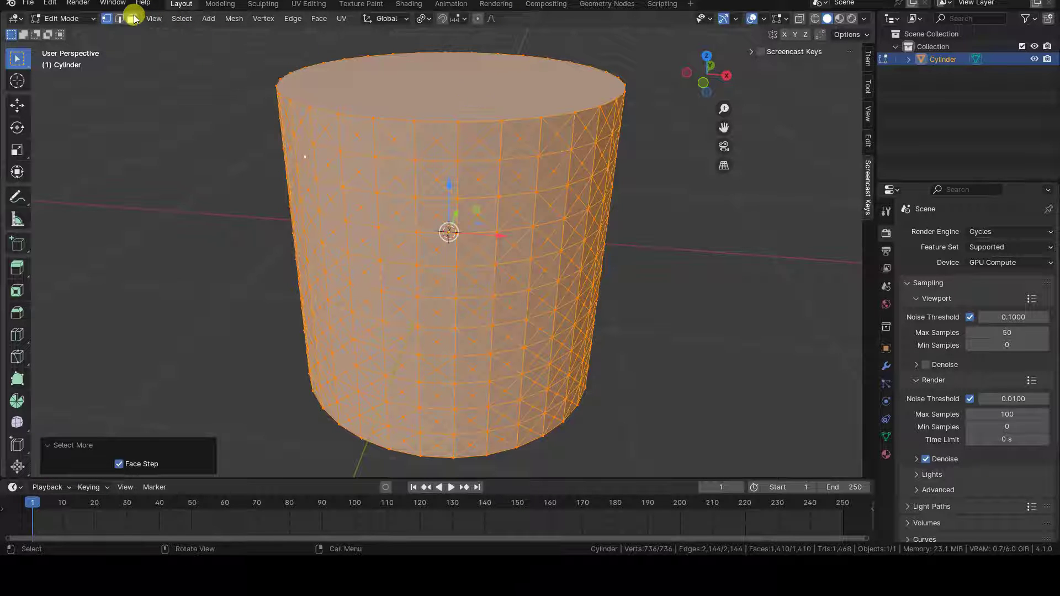
- In face select, deselect the top and bottom caps so only the side wall stays selected
{"action": "left_click", "coordinate": [132, 18]}
{"action": "left_click", "coordinate": [394, 78], "text": "shift"}
{"action": "middle_click_drag", "start_coordinate": [497, 329], "coordinate": [508, 220]}
{"action": "left_click", "coordinate": [486, 345], "text": "shift"}
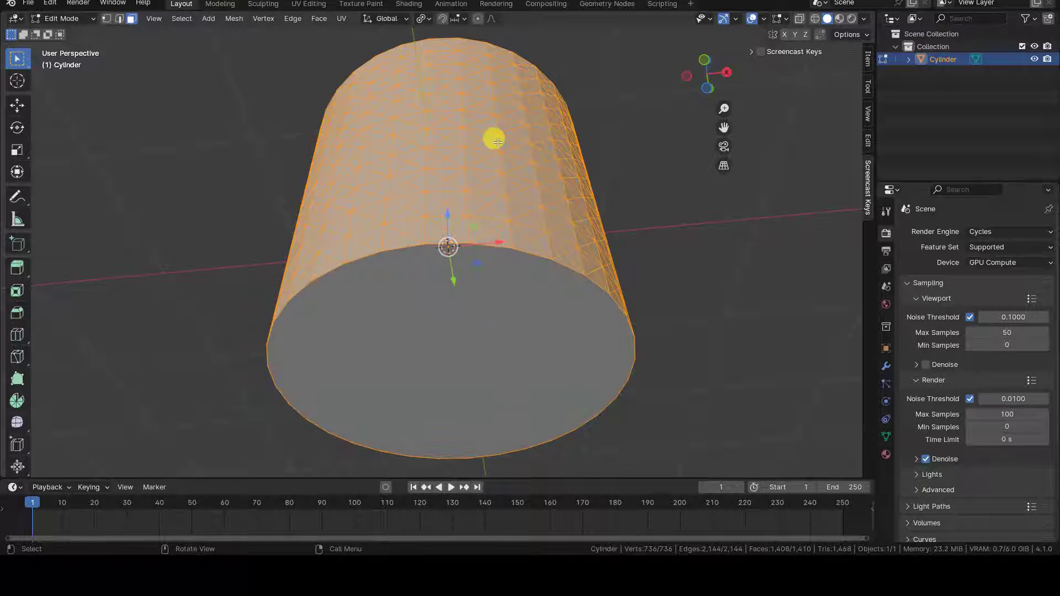
{"action": "middle_click_drag", "start_coordinate": [494, 142], "coordinate": [483, 253]}
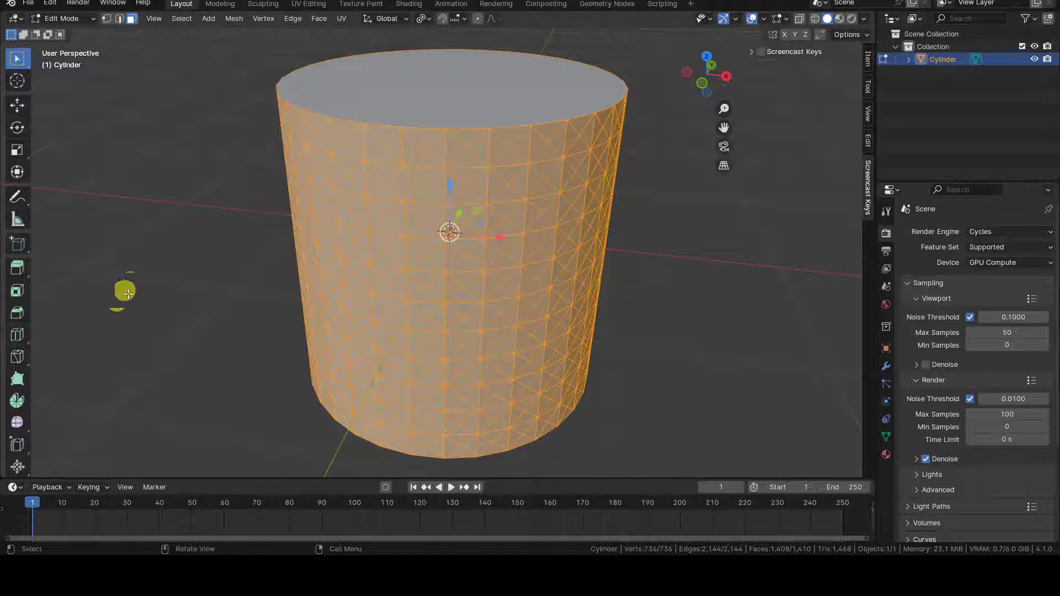
- Run Tris to Quads on the side faces to form a diagonal diamond grid
{"action": "left_click", "coordinate": [320, 18]}
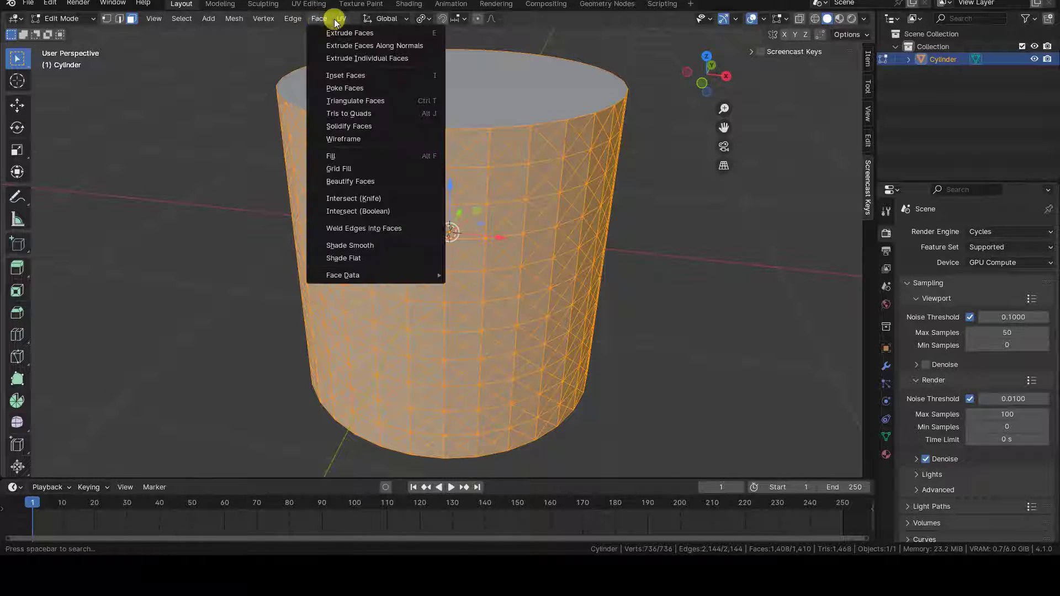
{"action": "left_click", "coordinate": [393, 113]}
{"action": "middle_click_drag", "start_coordinate": [244, 295], "coordinate": [247, 278]}
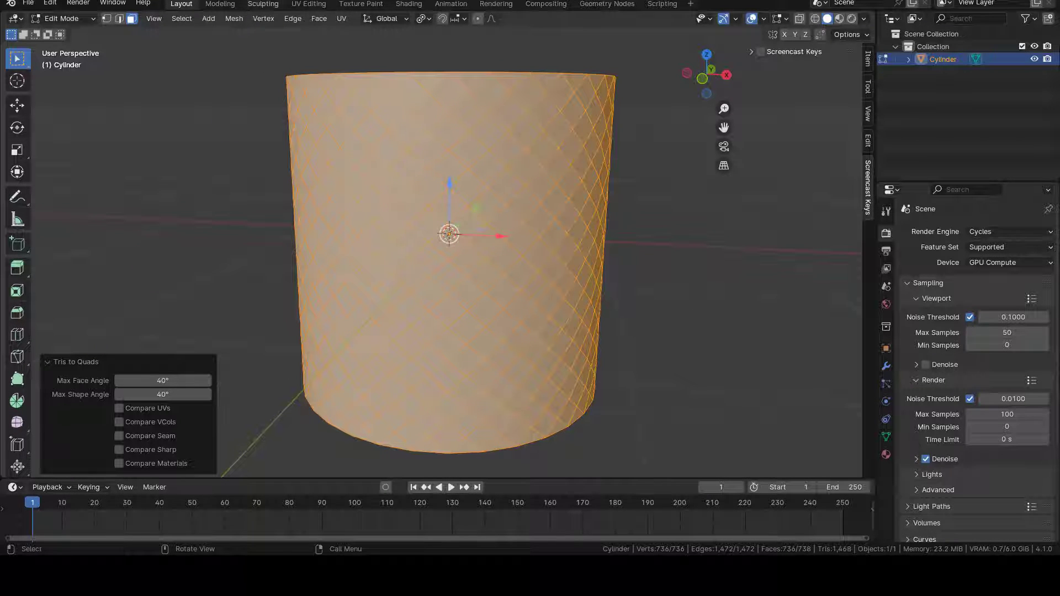
{"action": "middle_click_drag", "start_coordinate": [263, 208], "coordinate": [246, 236]}
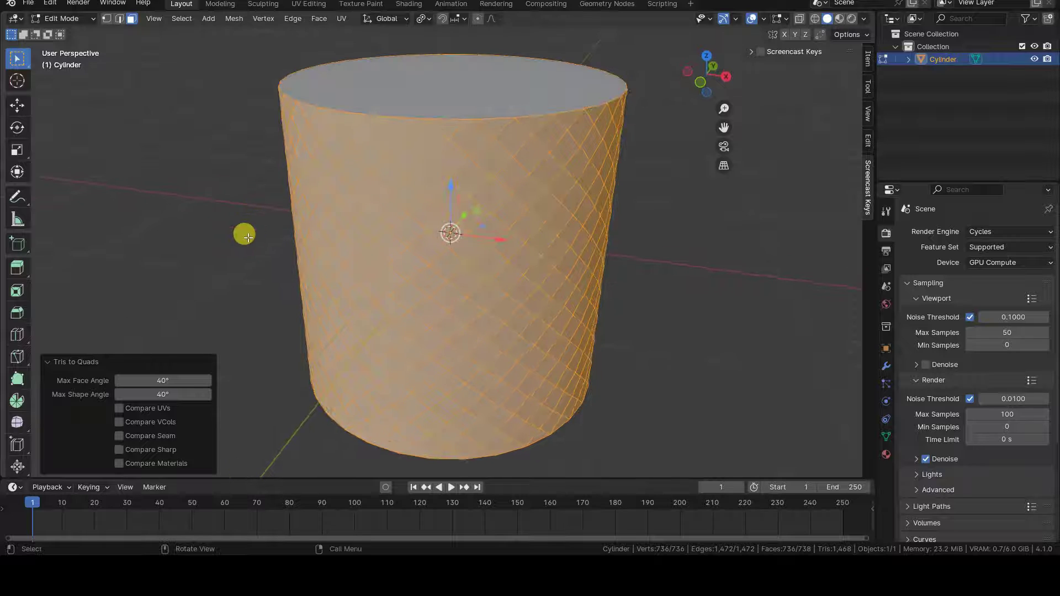
- Inset the diamond quads individually
{"action": "key", "text": "i"}
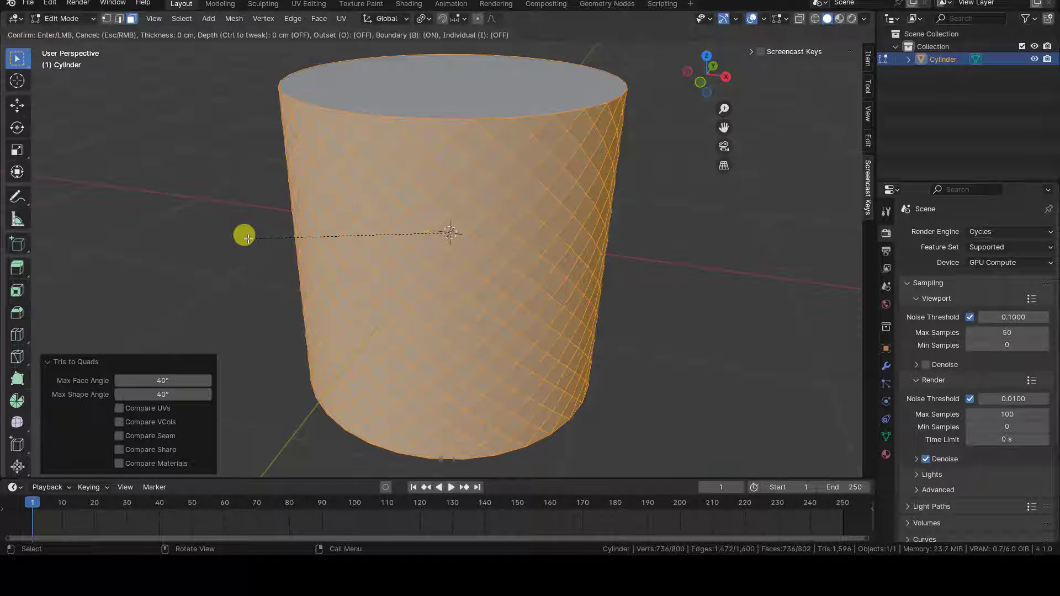
{"action": "left_click", "coordinate": [245, 237]}
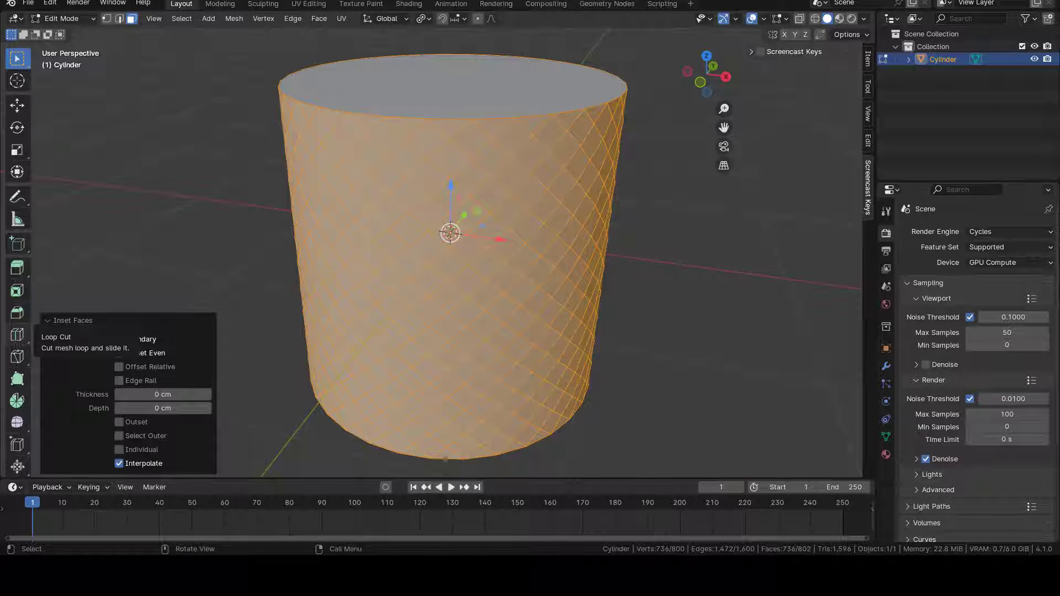
{"action": "left_click", "coordinate": [120, 450]}
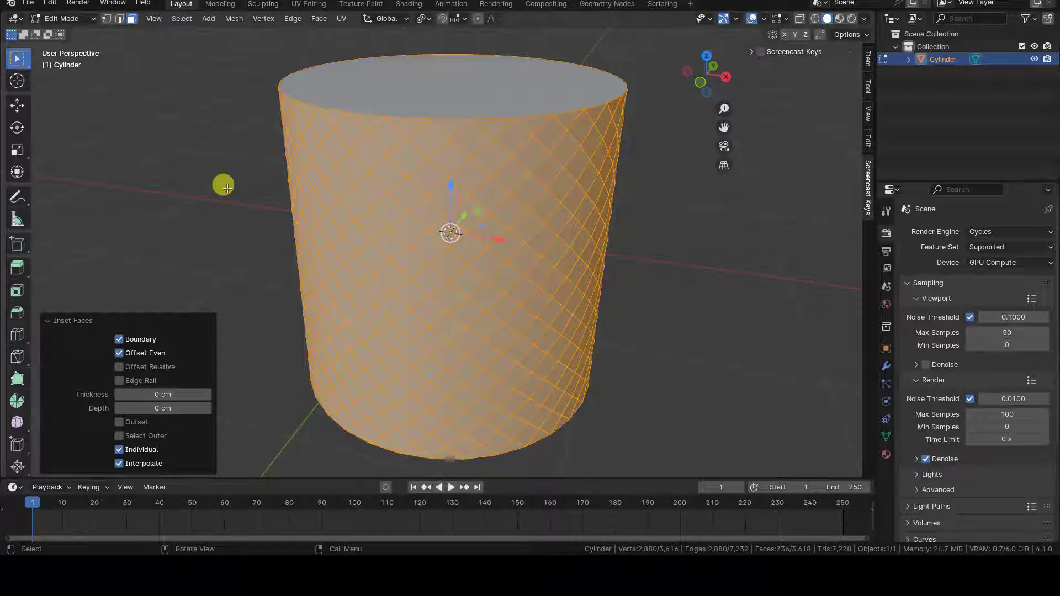
- Collapse the inset faces to centre points and switch to vertex select
{"action": "key", "text": "m"}
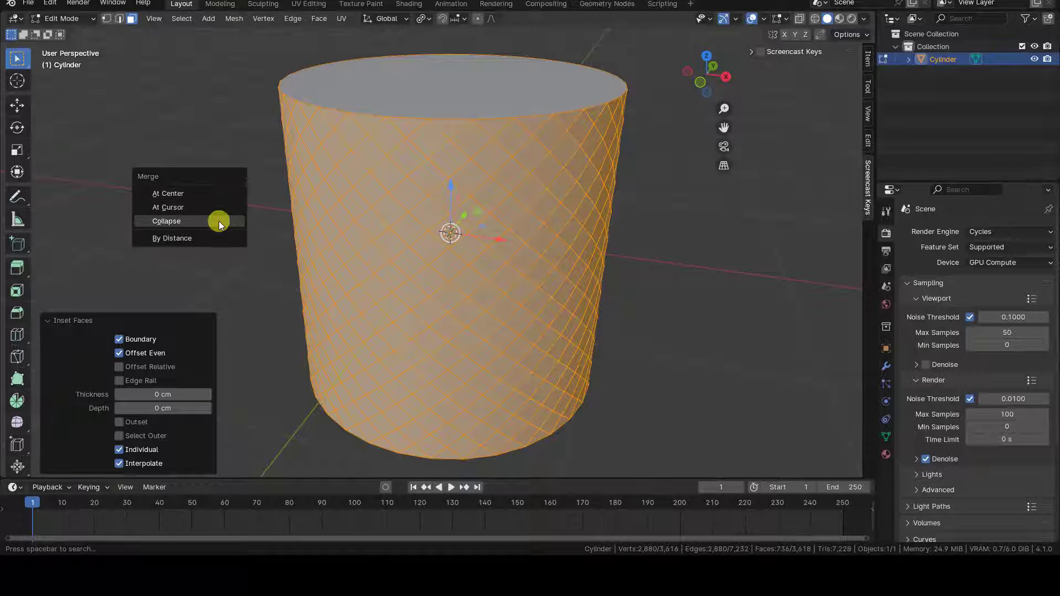
{"action": "left_click", "coordinate": [217, 220]}
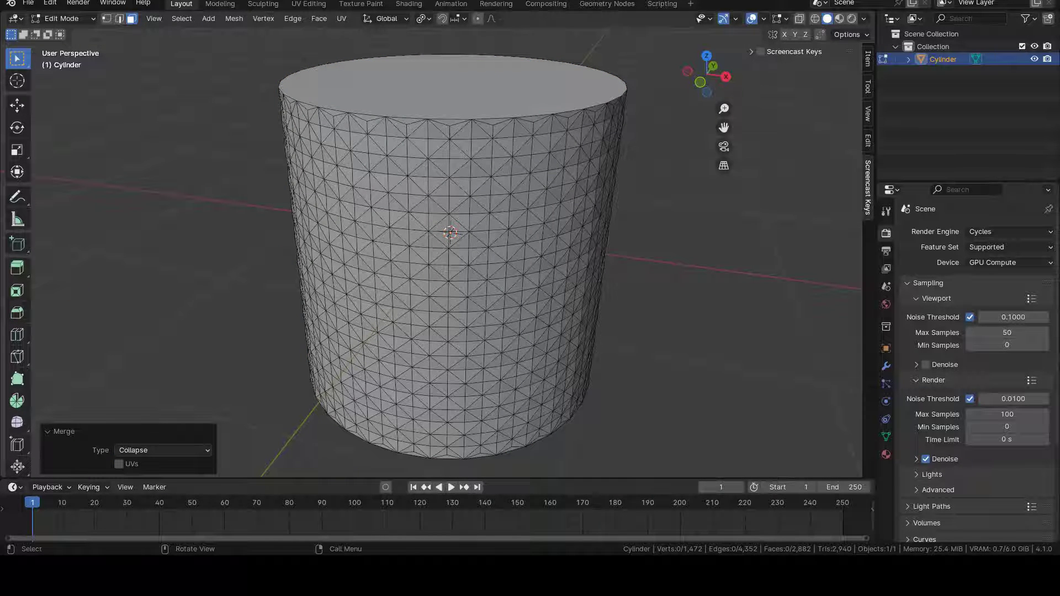
{"action": "left_click", "coordinate": [106, 19]}
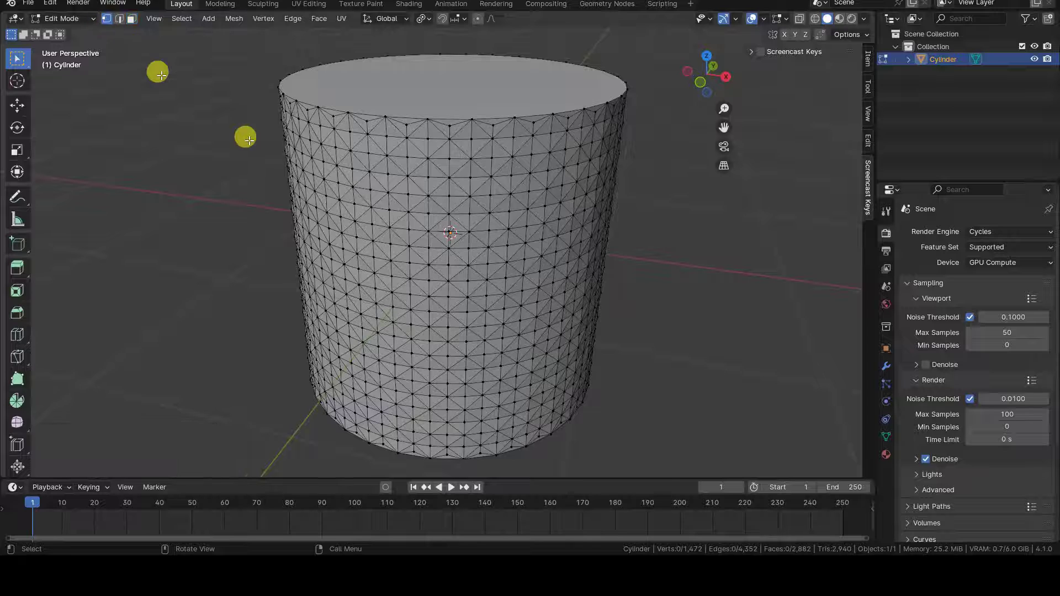
- Select all star-point vertices by connecting-edge count and scale them outward with height locked
{"action": "left_click", "coordinate": [386, 179]}
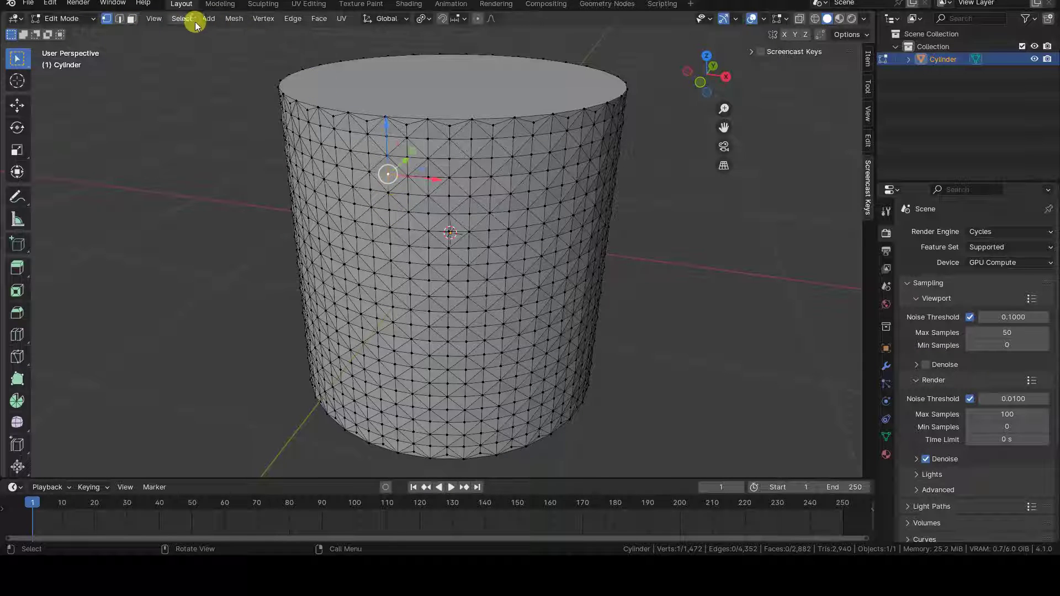
{"action": "left_click", "coordinate": [182, 18]}
{"action": "left_click", "coordinate": [382, 205]}
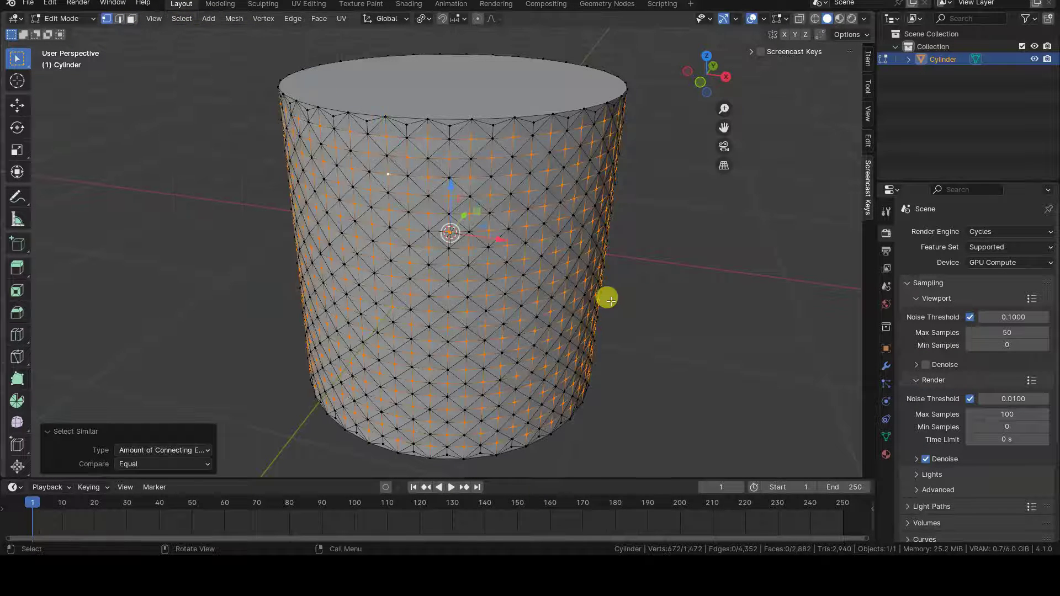
{"action": "key", "text": "s"}
{"action": "key", "text": "shift+z"}
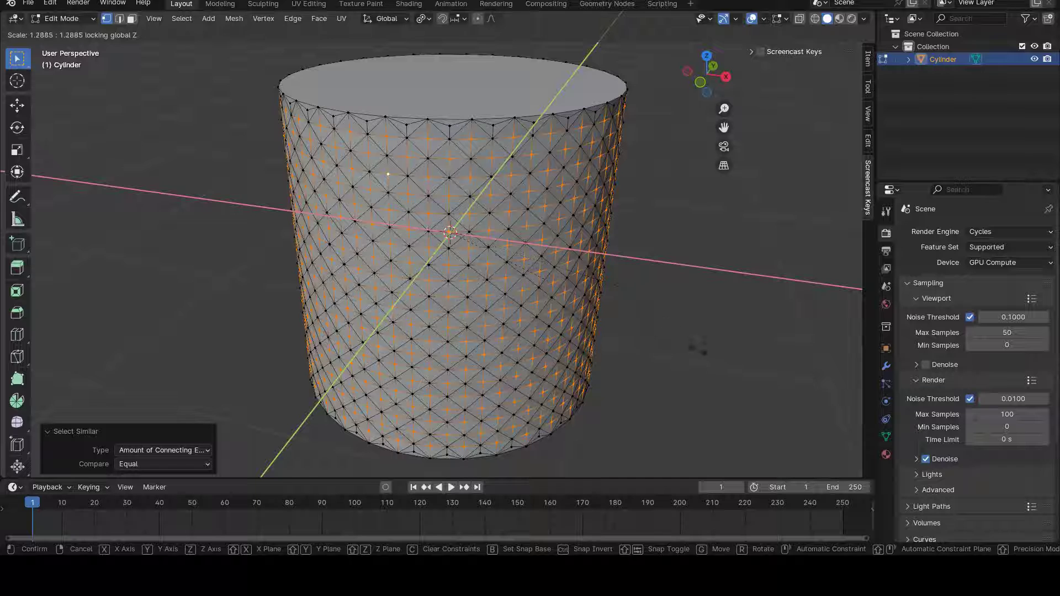
{"action": "left_click", "coordinate": [720, 370]}
- With Individual Origins pivot, scale the vertices outward again to 1.06, forming pyramid spikes
{"action": "left_click", "coordinate": [423, 18]}
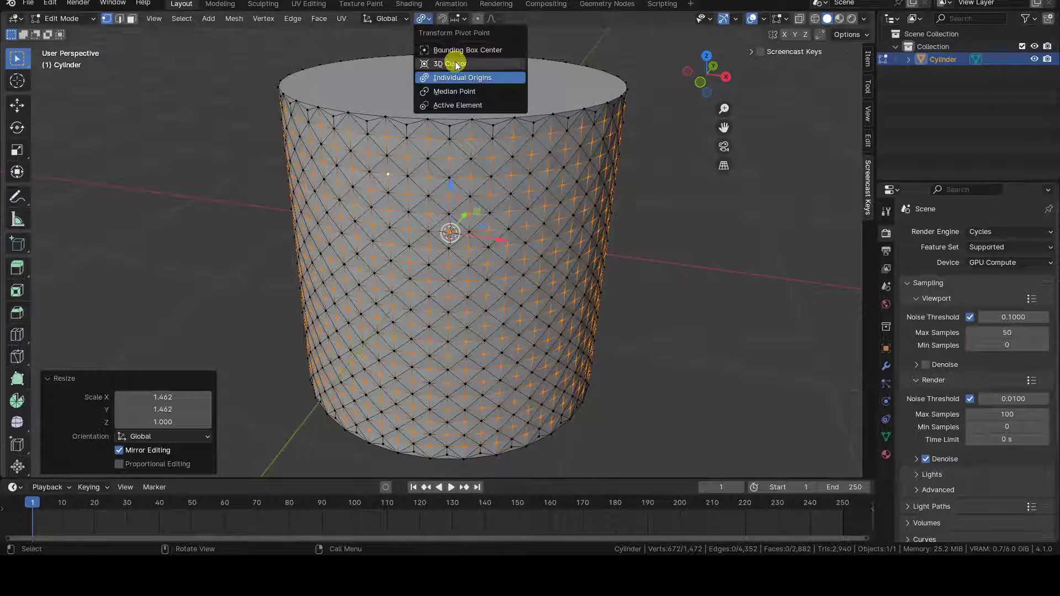
{"action": "left_click", "coordinate": [465, 93]}
{"action": "key", "text": "s"}
{"action": "key", "text": "shift+z"}
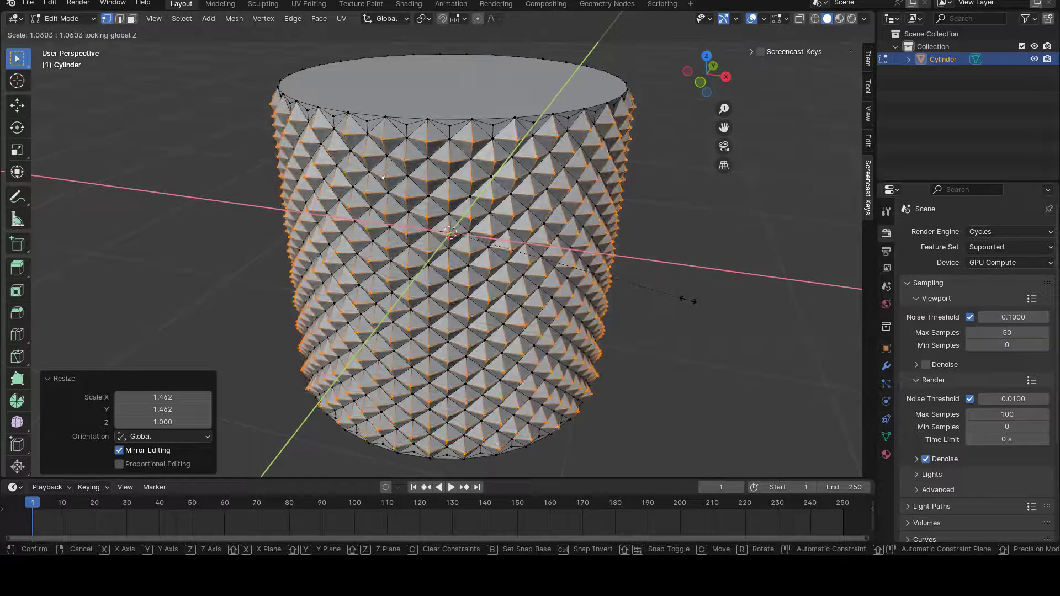
{"action": "left_click", "coordinate": [688, 300]}
{"action": "scroll", "coordinate": [733, 340], "scroll_direction": "up", "scroll_amount": 2}
{"action": "middle_click_drag", "start_coordinate": [734, 337], "coordinate": [705, 335]}
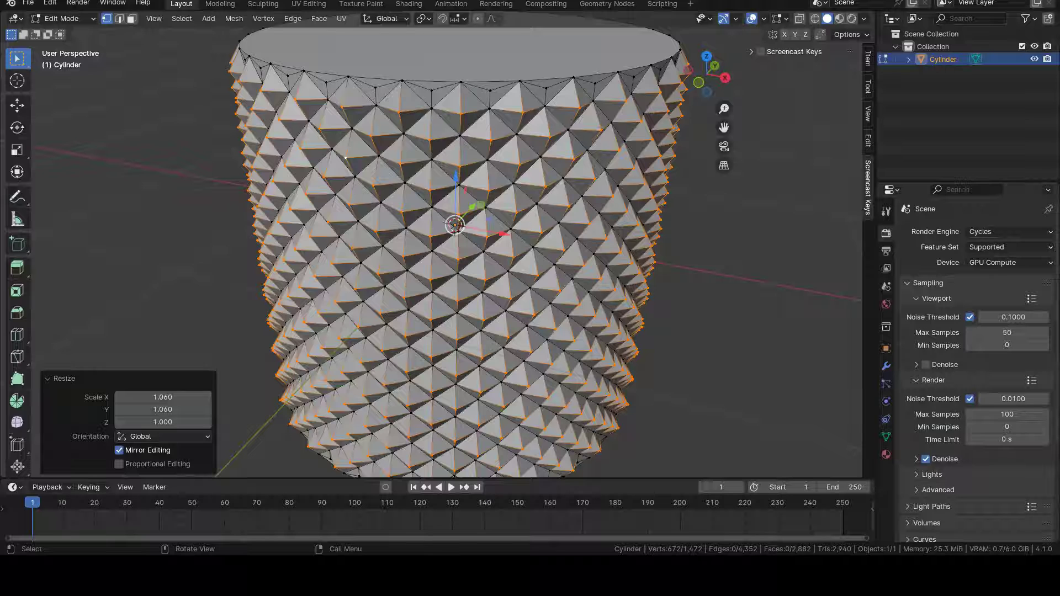
{"action": "key", "text": "ctrl+shift+b"}
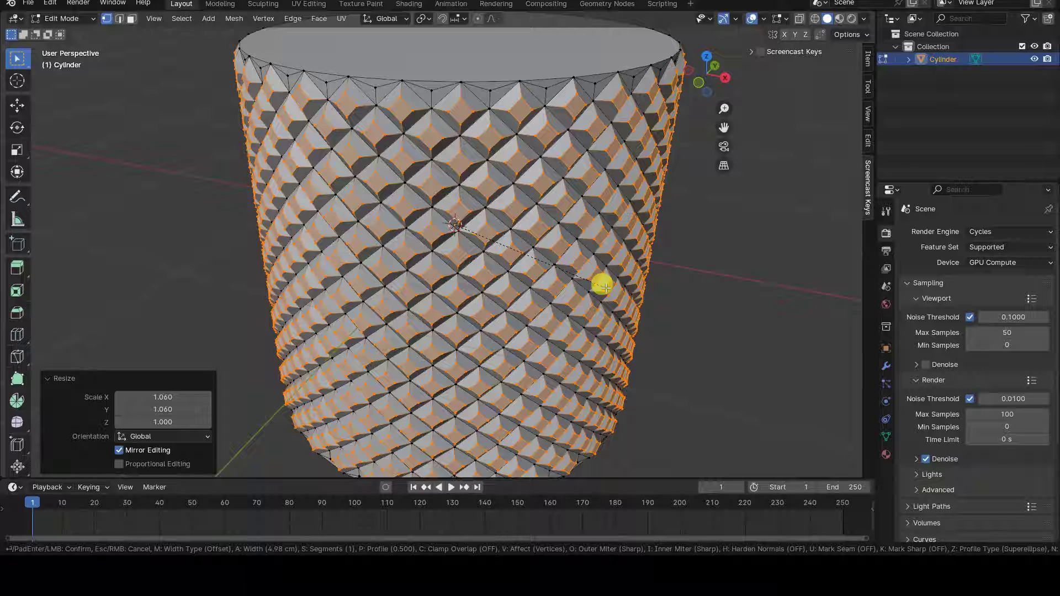
- Bevel the spike tips flat at about 4.86 cm width and deselect everything
{"action": "left_click", "coordinate": [602, 285]}
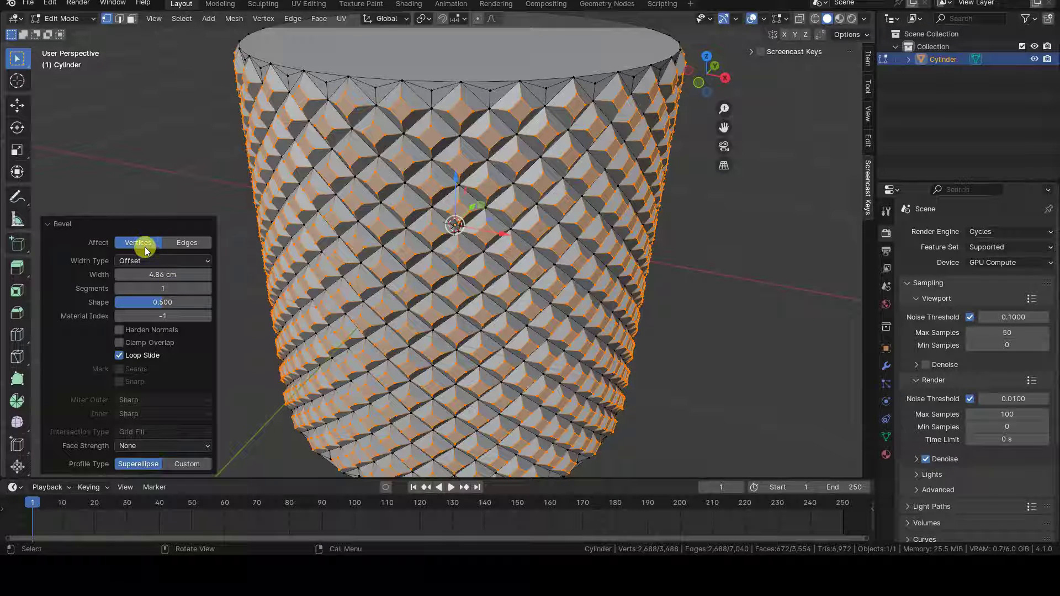
{"action": "middle_click_drag", "start_coordinate": [367, 331], "coordinate": [569, 337]}
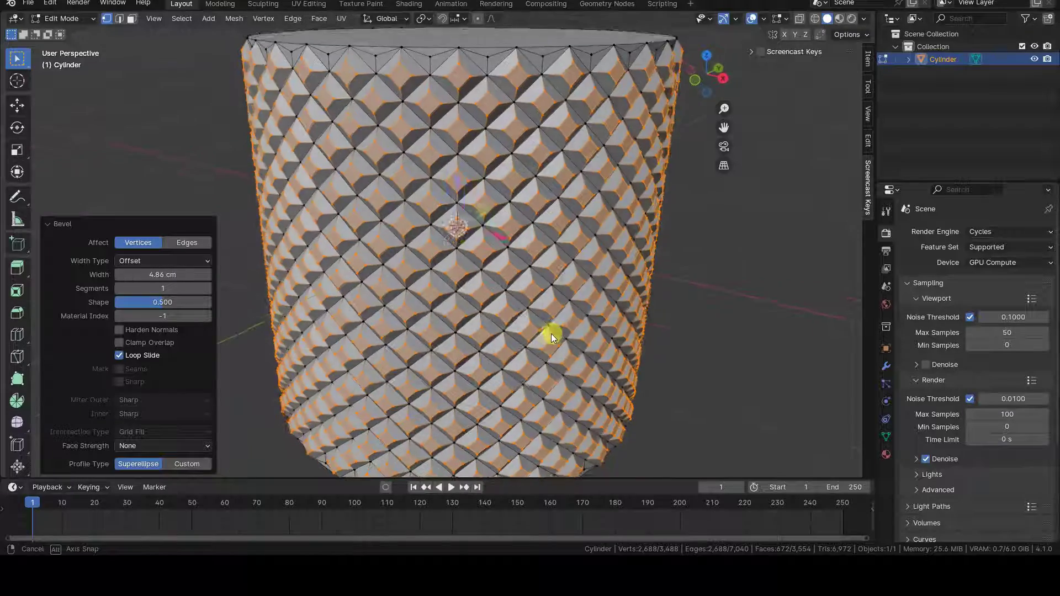
{"action": "scroll", "coordinate": [569, 337], "scroll_direction": "down", "scroll_amount": 3}
{"action": "scroll", "coordinate": [569, 337], "scroll_direction": "down", "scroll_amount": 2}
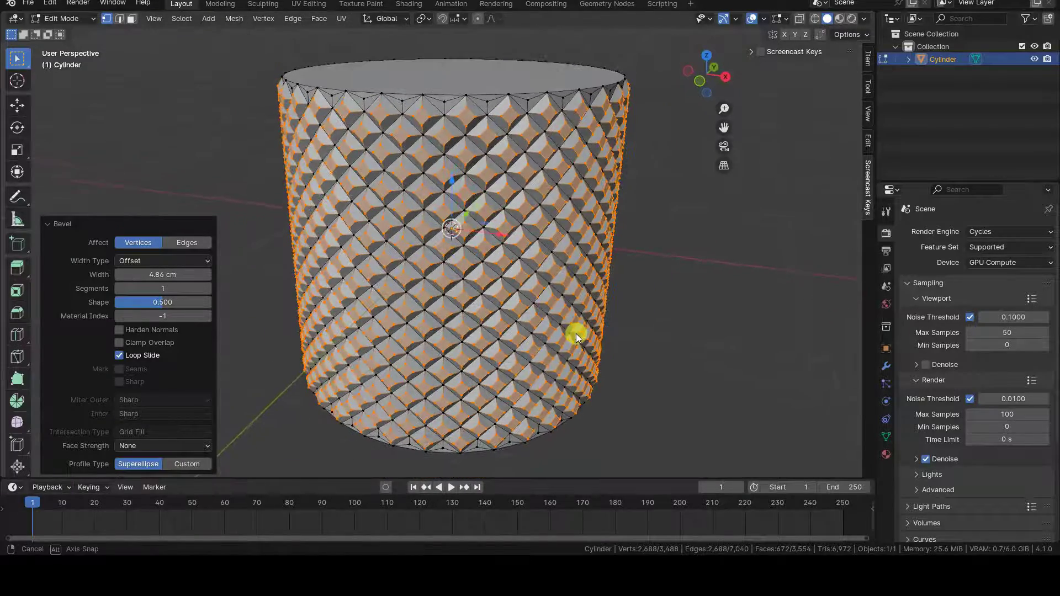
{"action": "left_click", "coordinate": [266, 418]}
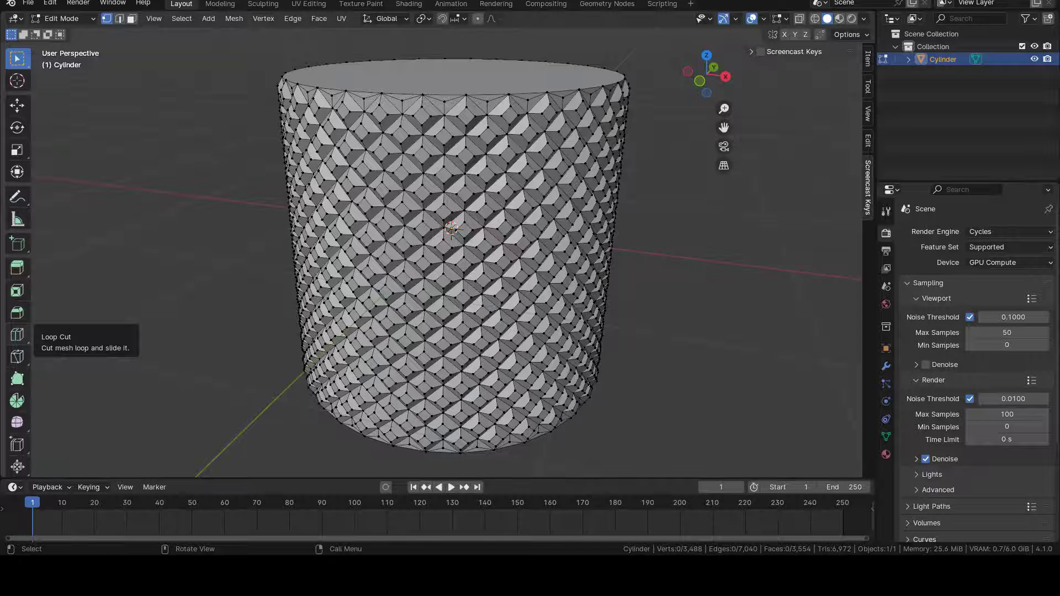
- Delete the cylinder and add a new plane at the origin, viewed from the top
{"action": "key", "text": "Tab"}
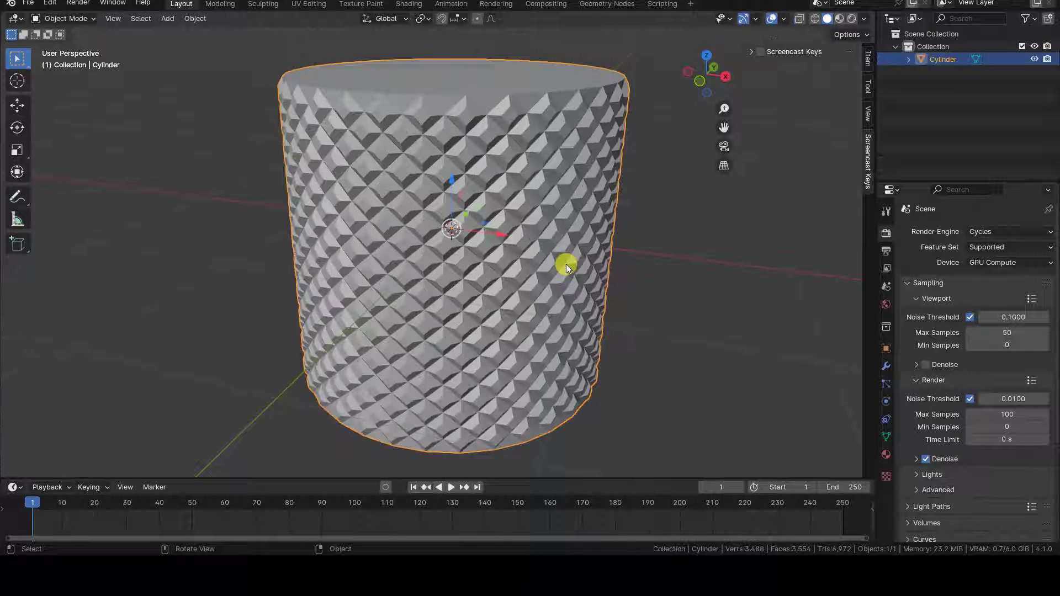
{"action": "key", "text": "x"}
{"action": "left_click", "coordinate": [566, 265]}
{"action": "key", "text": "shift+a"}
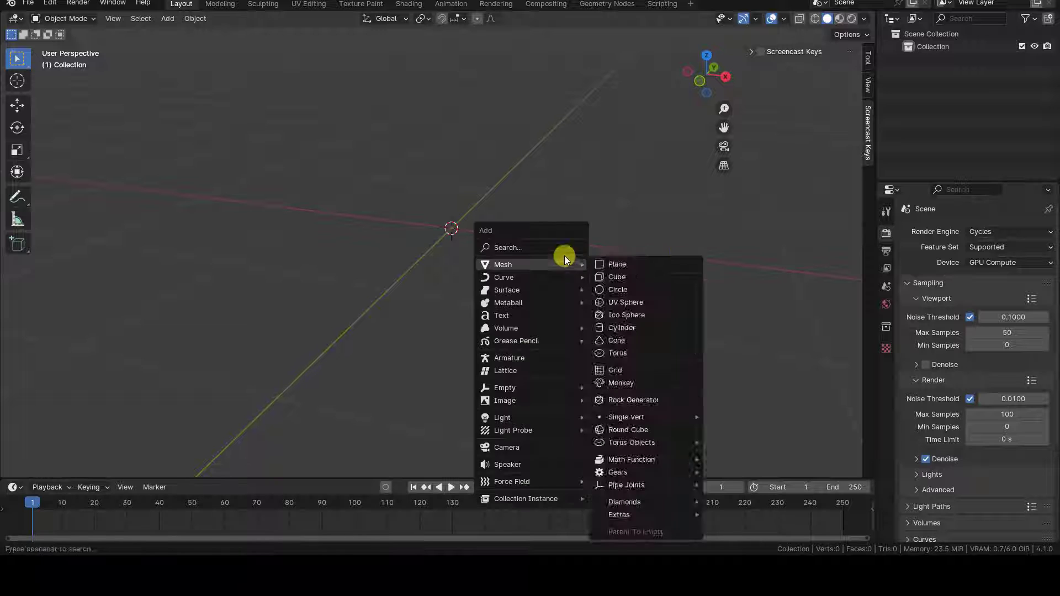
{"action": "left_click", "coordinate": [612, 267]}
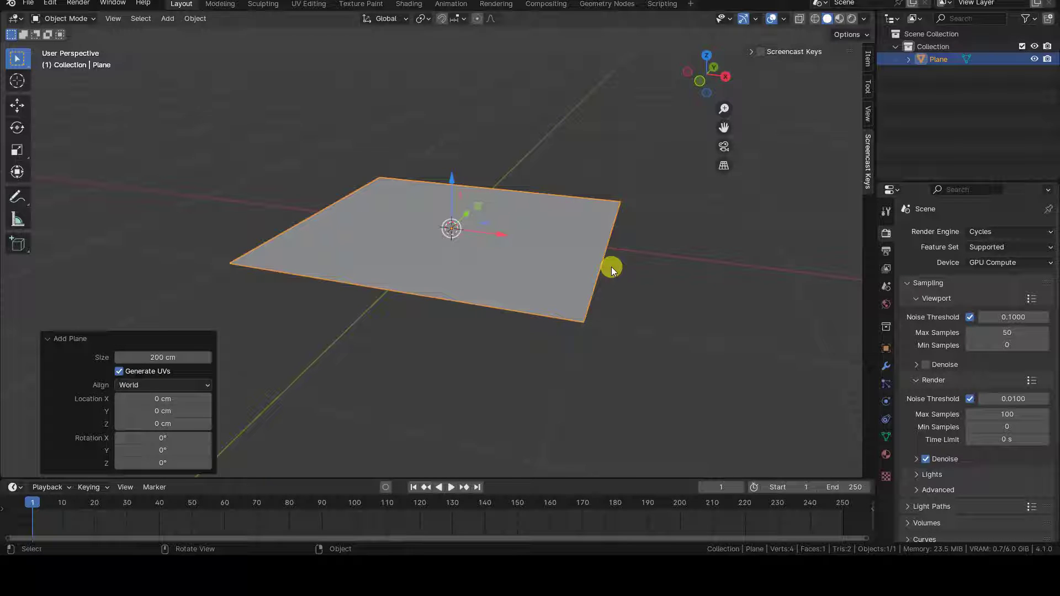
{"action": "key", "text": "KP_7"}
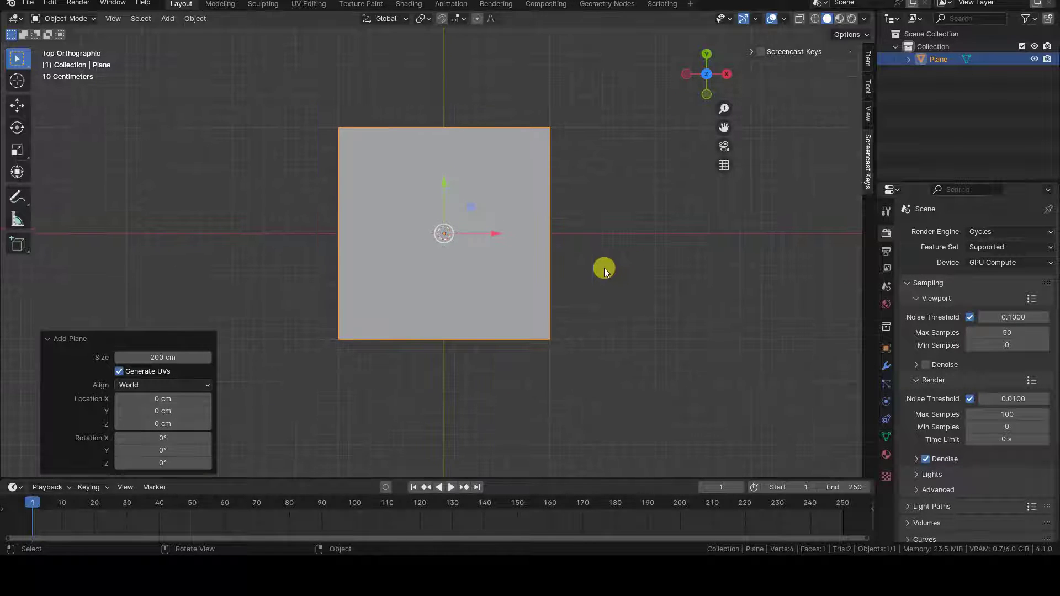
- Stretch the plane tall along Y and apply its rotation and scale
{"action": "key", "text": "s"}
{"action": "key", "text": "y"}
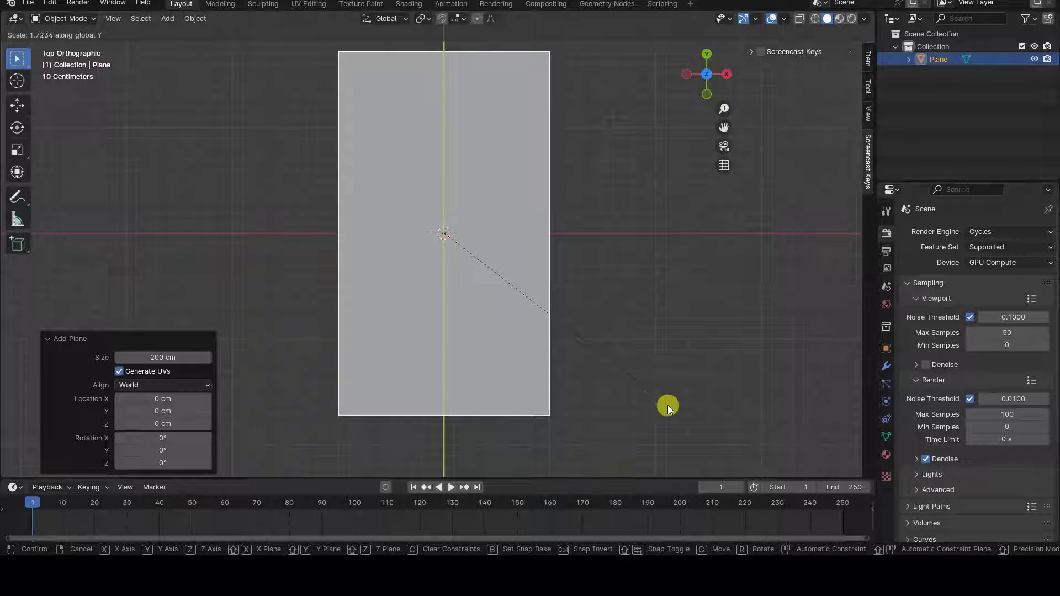
{"action": "left_click", "coordinate": [667, 405]}
{"action": "middle_click_drag", "start_coordinate": [592, 284], "coordinate": [596, 306], "text": "shift"}
{"action": "key", "text": "ctrl+a"}
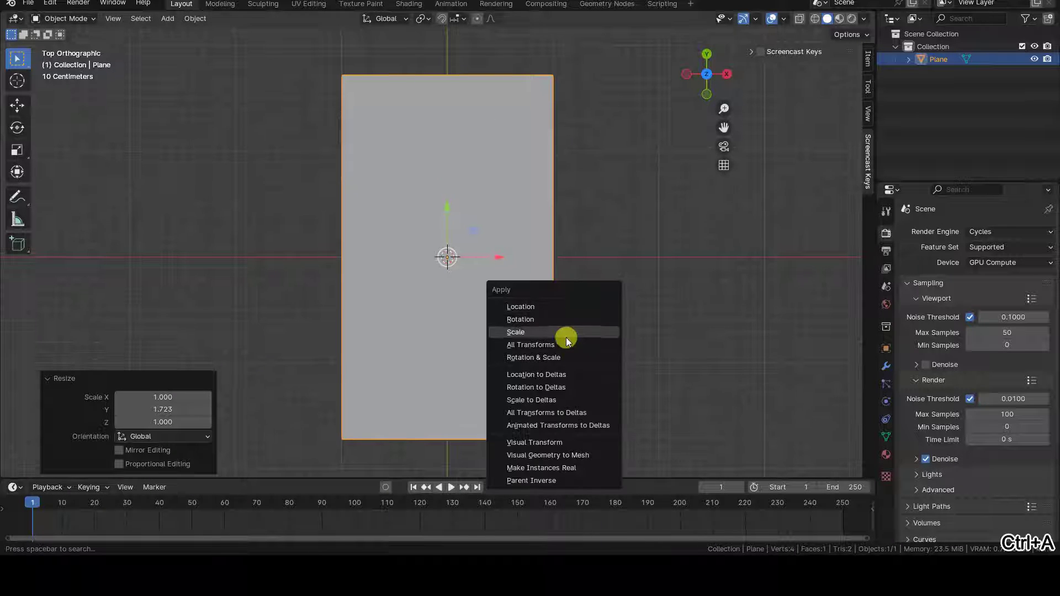
{"action": "left_click", "coordinate": [588, 359]}
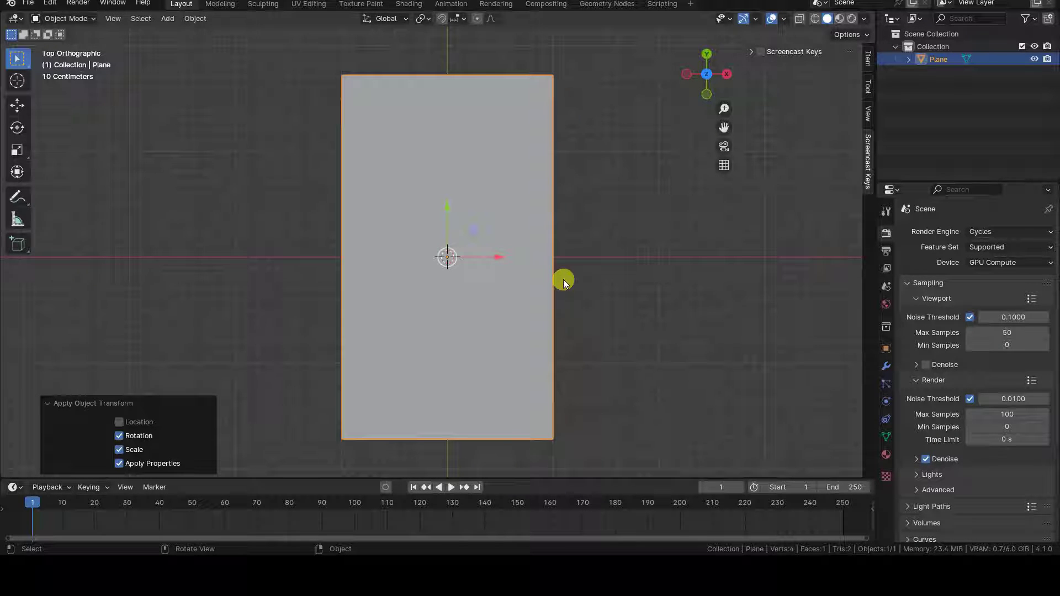
{"action": "key", "text": "Tab"}
{"action": "key", "text": "ctrl+r"}
{"action": "scroll", "coordinate": [503, 78], "scroll_direction": "up", "scroll_amount": 5}
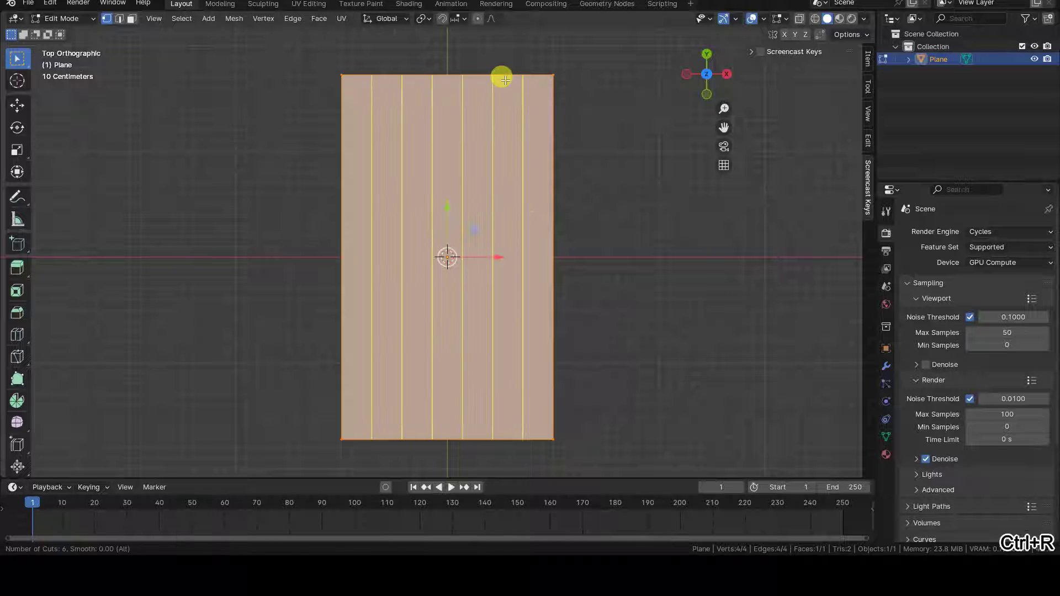
- Cut the plane with 6 vertical and 11 horizontal evenly centred loop cuts
{"action": "left_click", "coordinate": [502, 78]}
{"action": "right_click", "coordinate": [554, 231]}
{"action": "key", "text": "ctrl+r"}
{"action": "scroll", "coordinate": [556, 265], "scroll_direction": "up", "scroll_amount": 3}
{"action": "scroll", "coordinate": [555, 265], "scroll_direction": "up", "scroll_amount": 7}
{"action": "left_click", "coordinate": [555, 265]}
{"action": "right_click", "coordinate": [555, 265]}
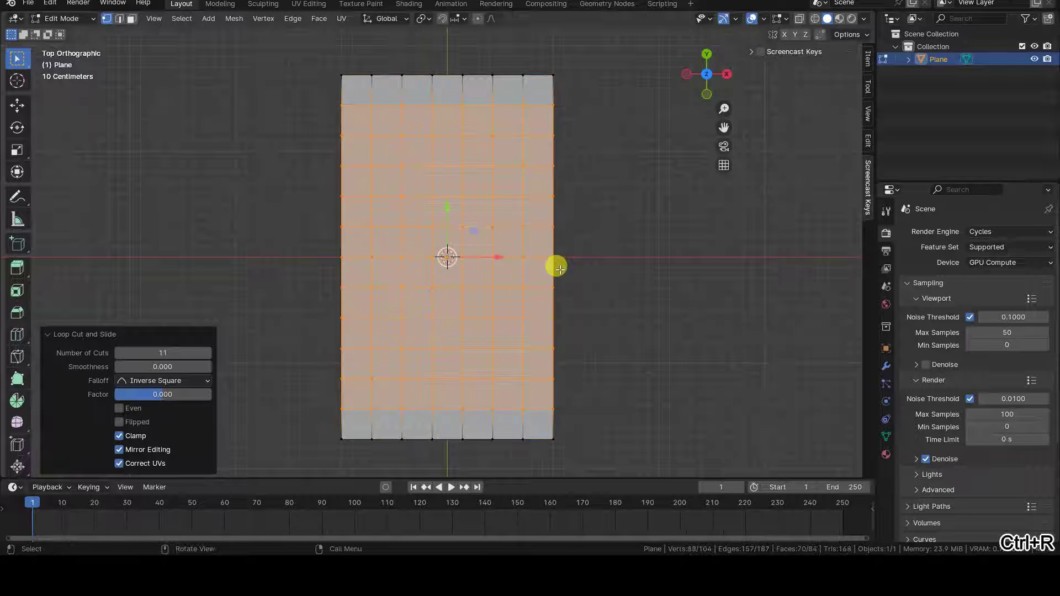
- Poke all faces, then convert the triangles to quads to form a diagonal diamond grid
{"action": "key", "text": "alt+a"}
{"action": "key", "text": "a"}
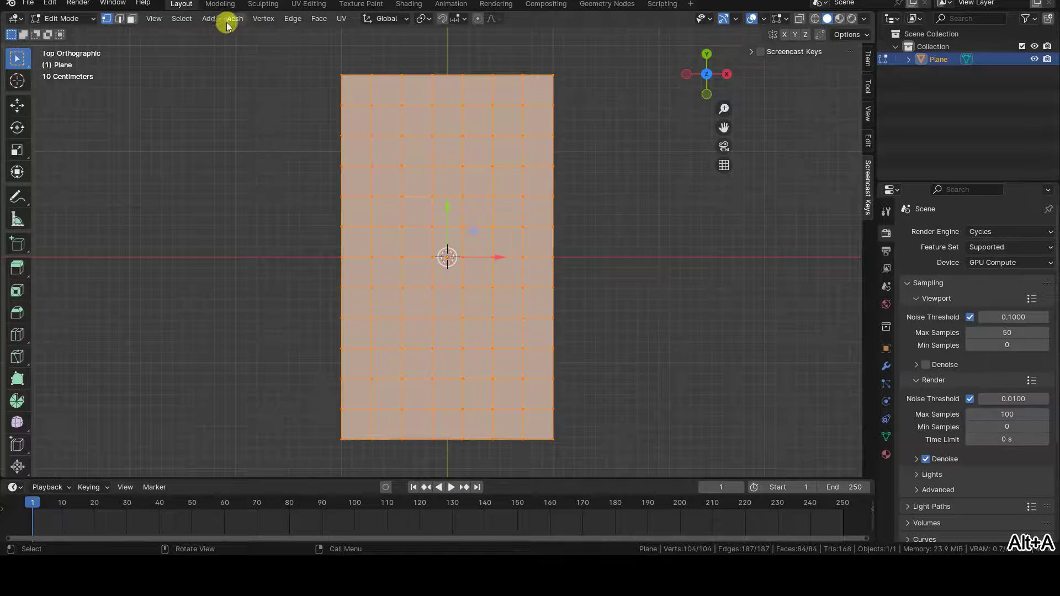
{"action": "left_click", "coordinate": [311, 18]}
{"action": "left_click", "coordinate": [376, 83]}
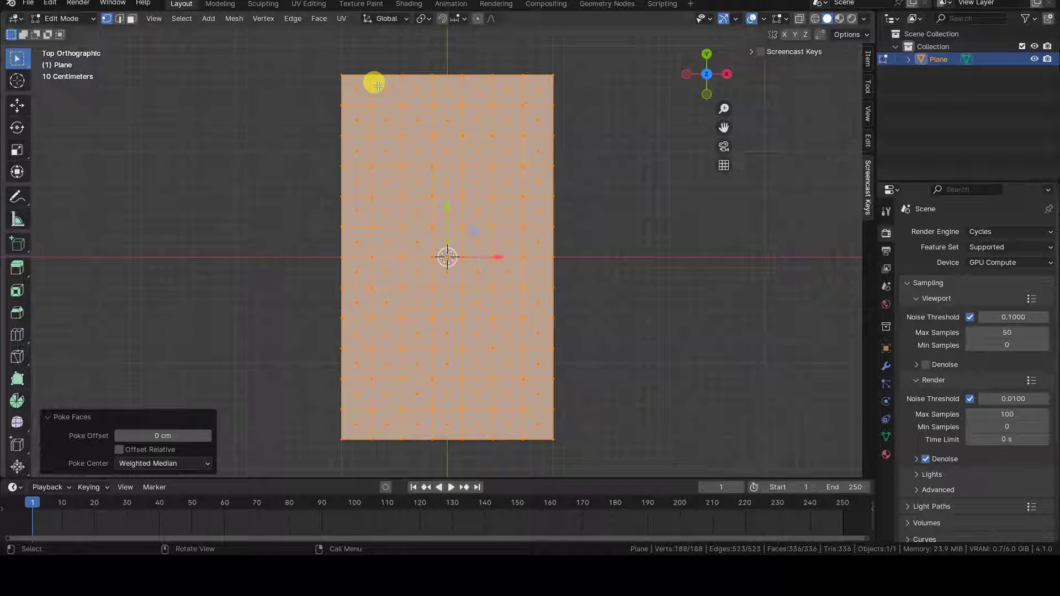
{"action": "left_click", "coordinate": [318, 18]}
{"action": "left_click", "coordinate": [390, 111]}
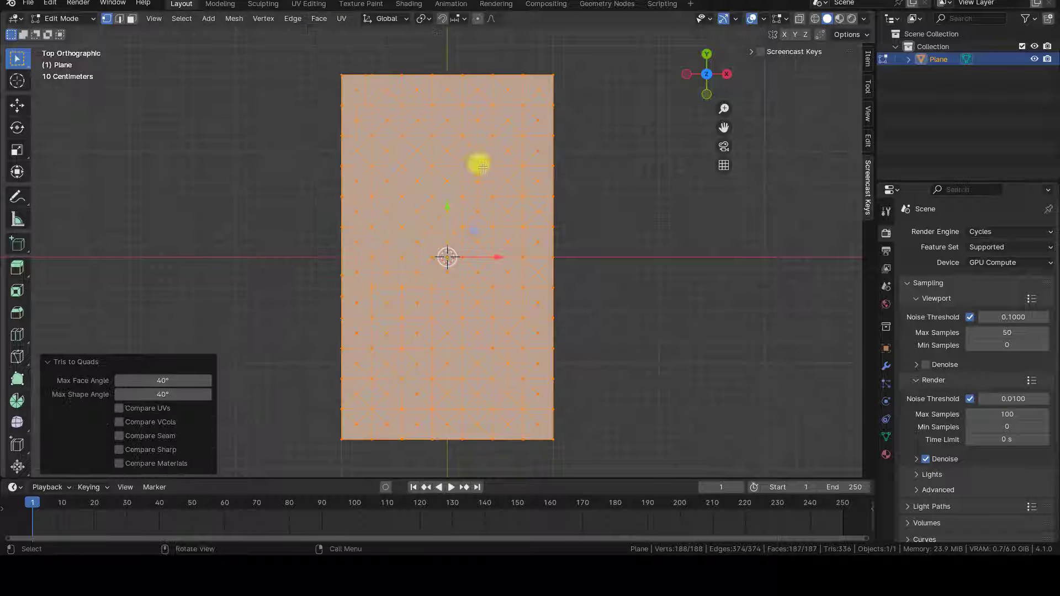
{"action": "left_click", "coordinate": [625, 255]}
{"action": "scroll", "coordinate": [630, 253], "scroll_direction": "up", "scroll_amount": 2}
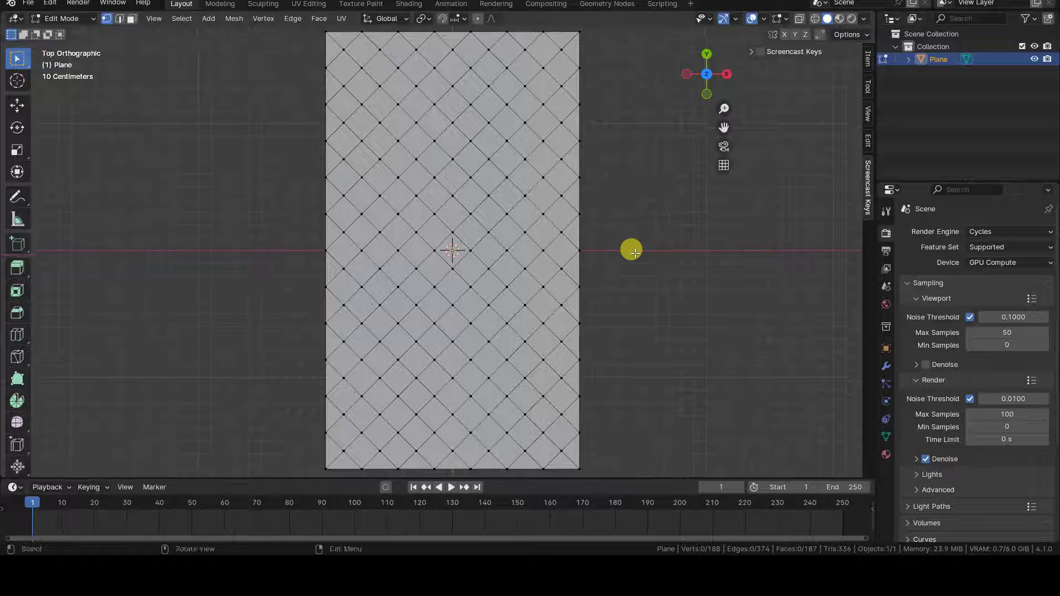
{"action": "key", "text": "Home"}
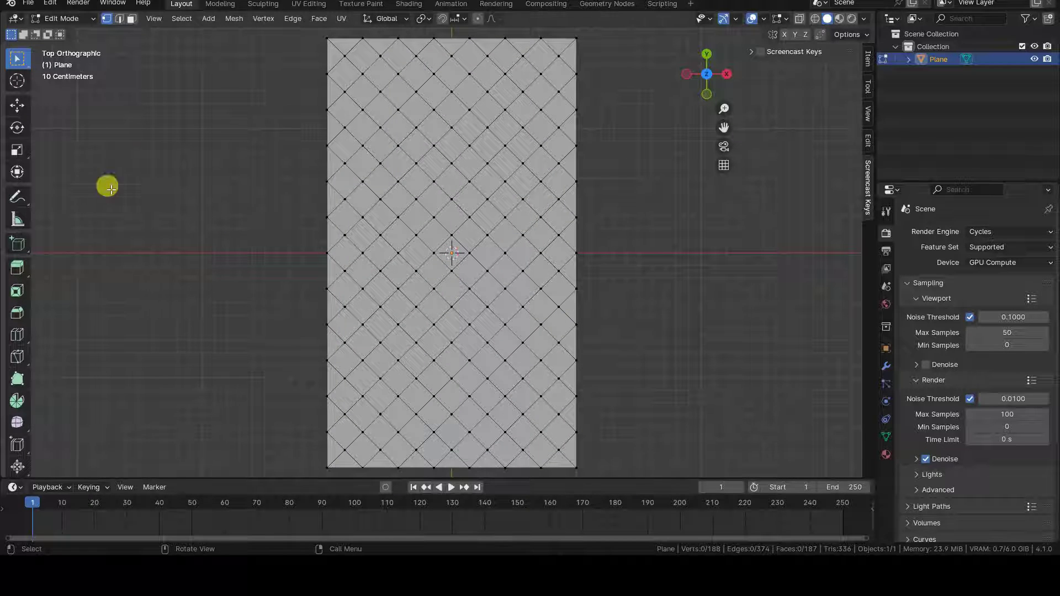
- Select only the interior grid edges and bevel them about 2.11 cm wide
{"action": "left_click", "coordinate": [120, 19]}
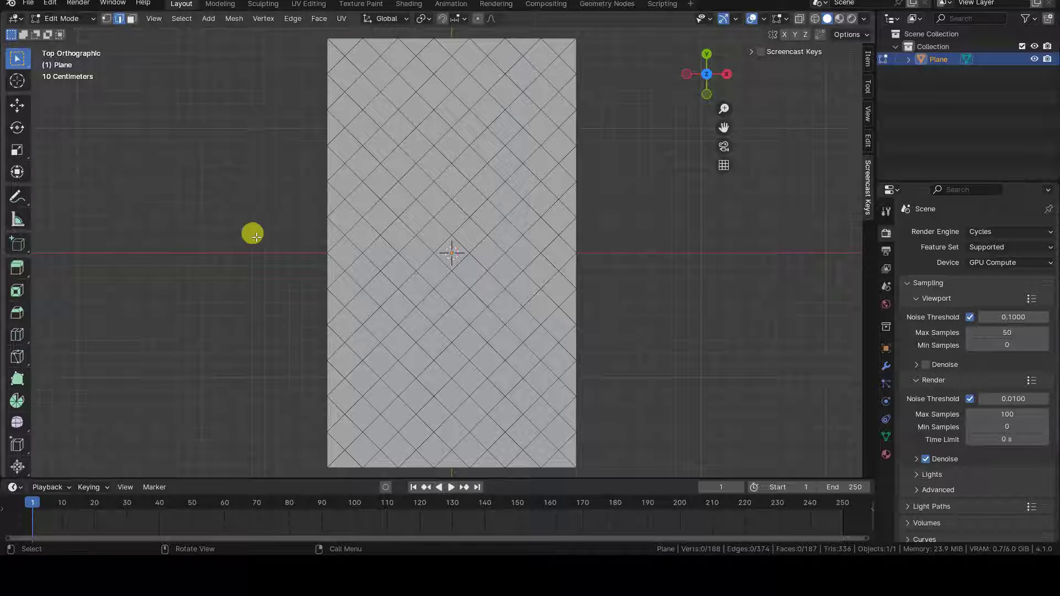
{"action": "key", "text": "a"}
{"action": "key", "text": "ctrl+KP_Subtract"}
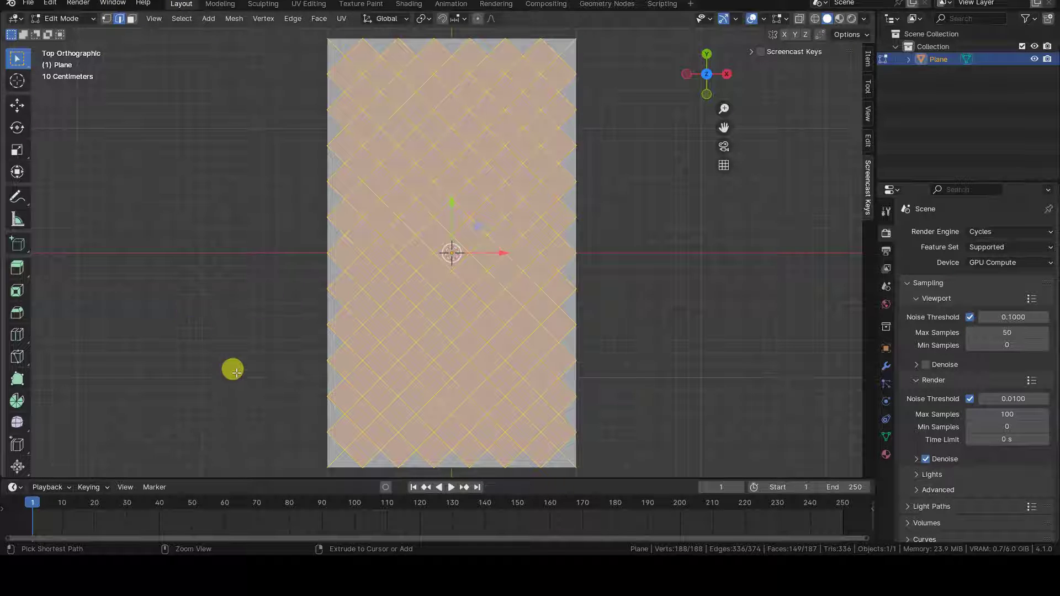
{"action": "key", "text": "ctrl+b"}
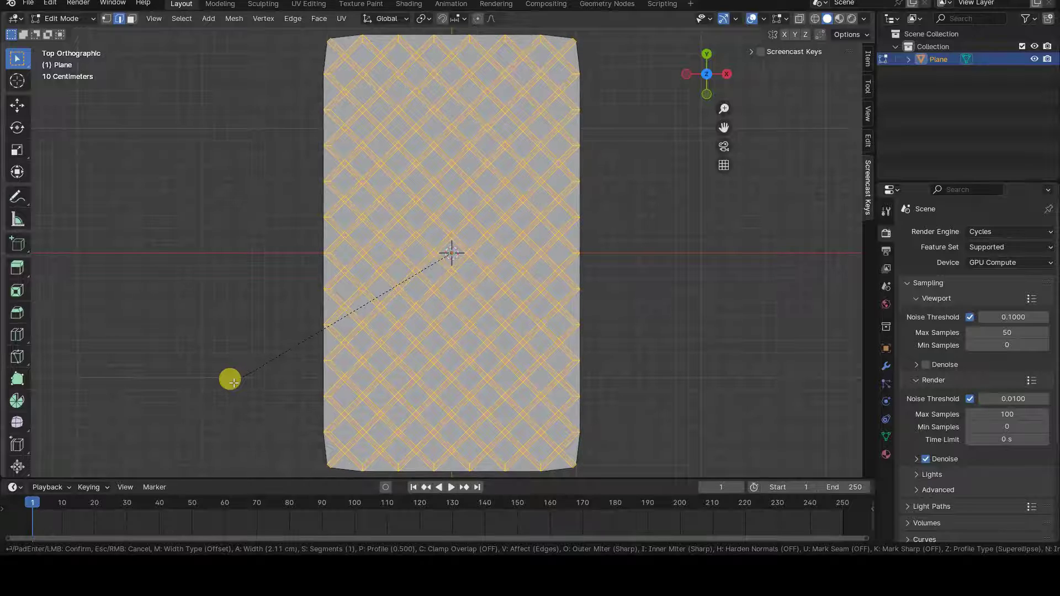
{"action": "left_click", "coordinate": [230, 381]}
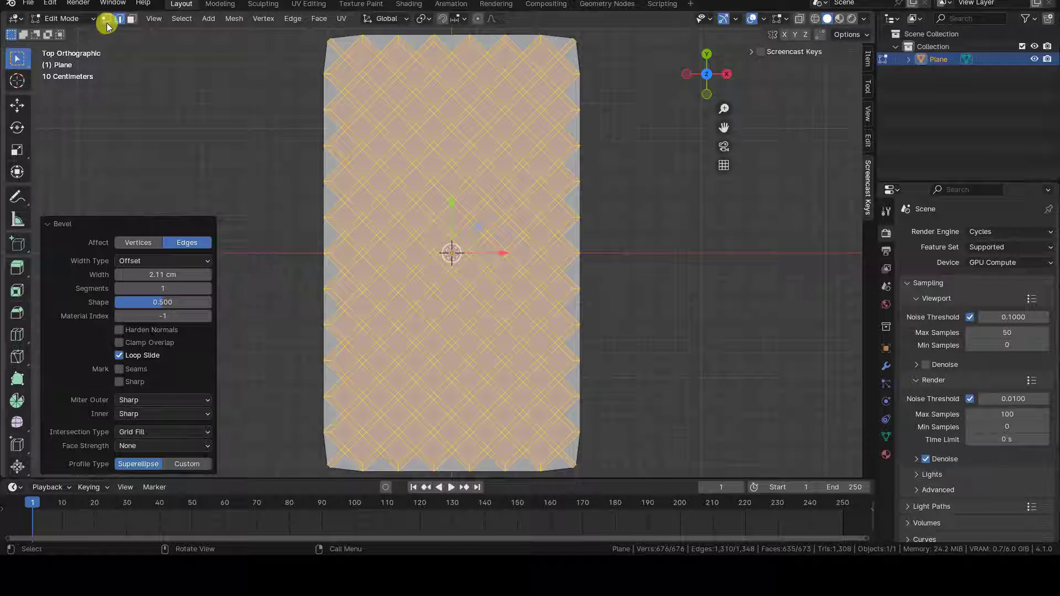
- Select all small diamond faces by similar area and delete them, leaving lattice bars
{"action": "left_click", "coordinate": [133, 23]}
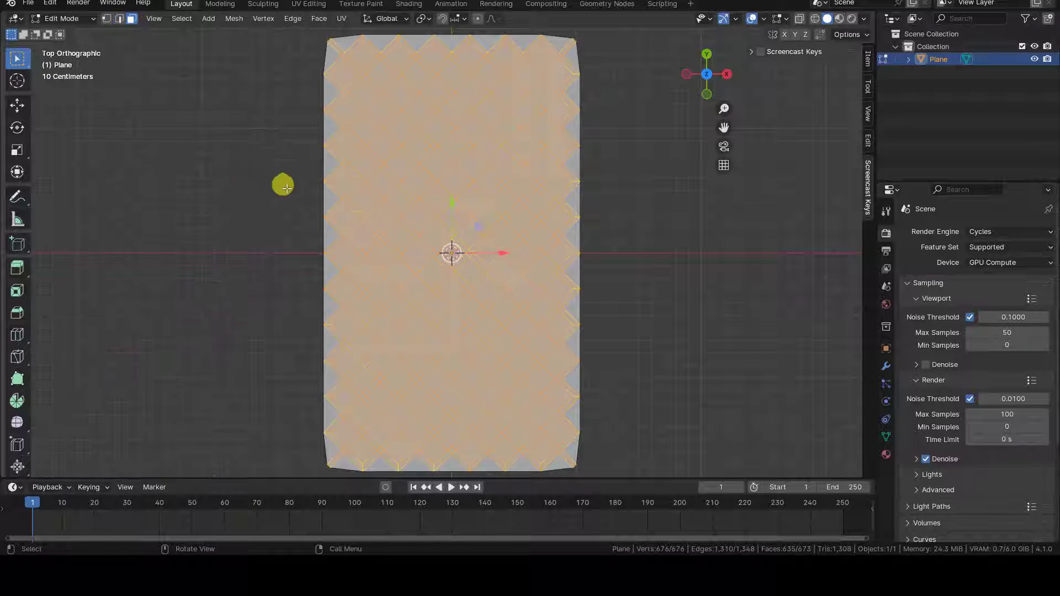
{"action": "left_click", "coordinate": [434, 163]}
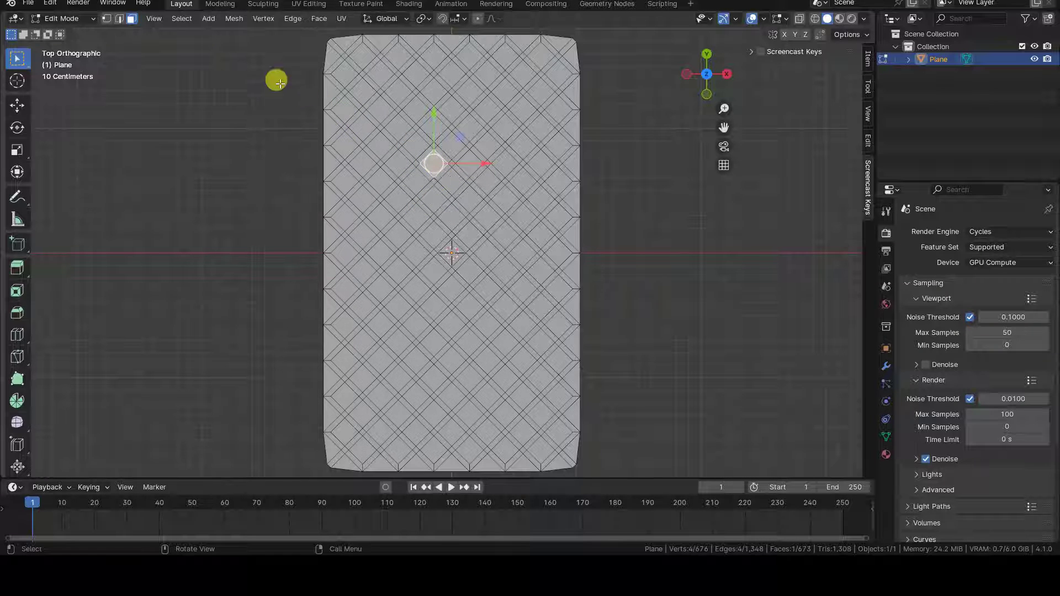
{"action": "left_click", "coordinate": [182, 18]}
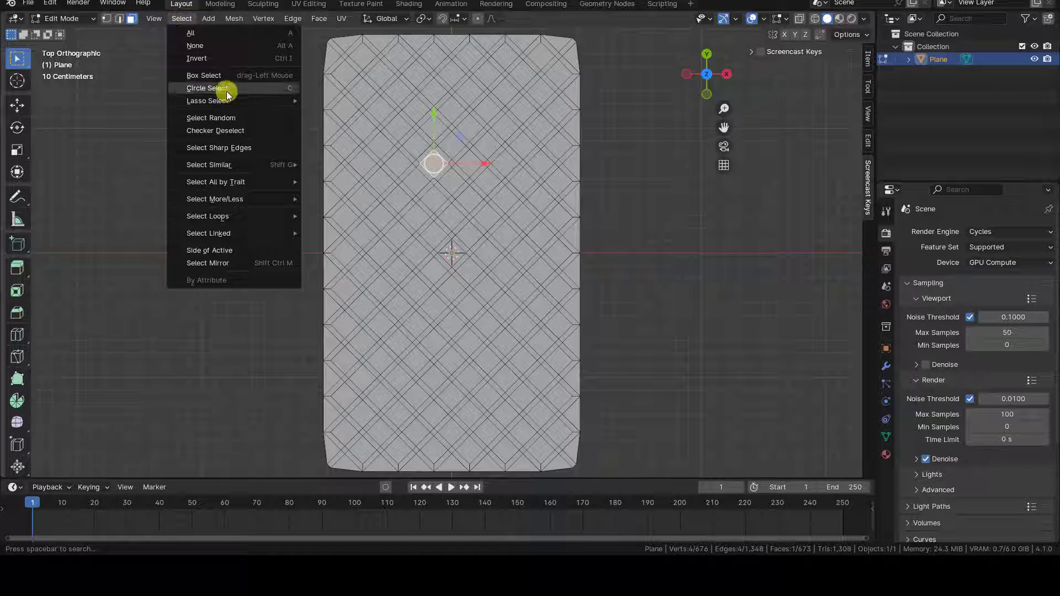
{"action": "mouse_move", "coordinate": [209, 164]}
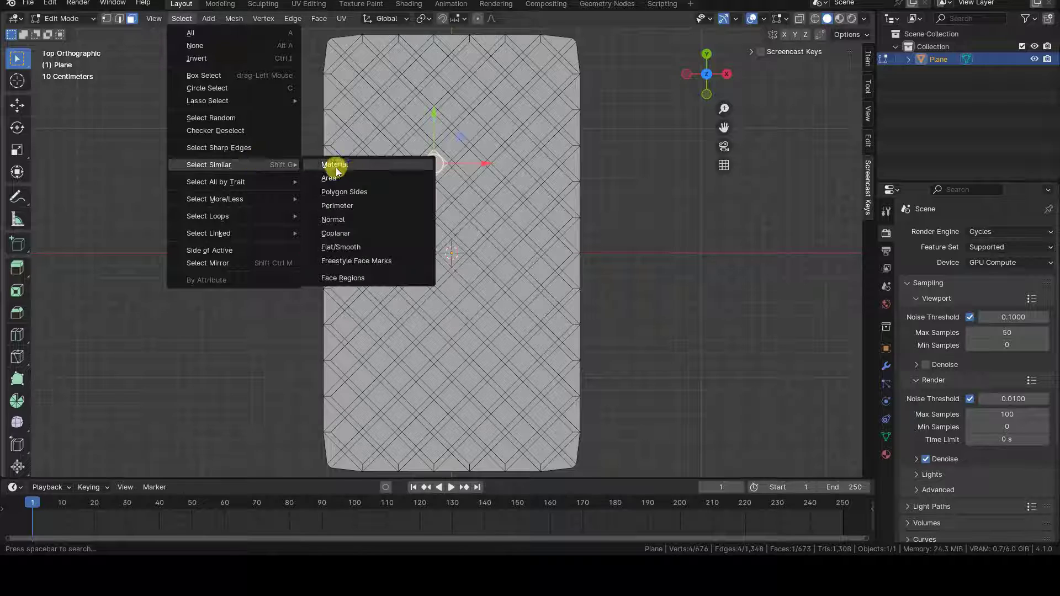
{"action": "left_click", "coordinate": [369, 180]}
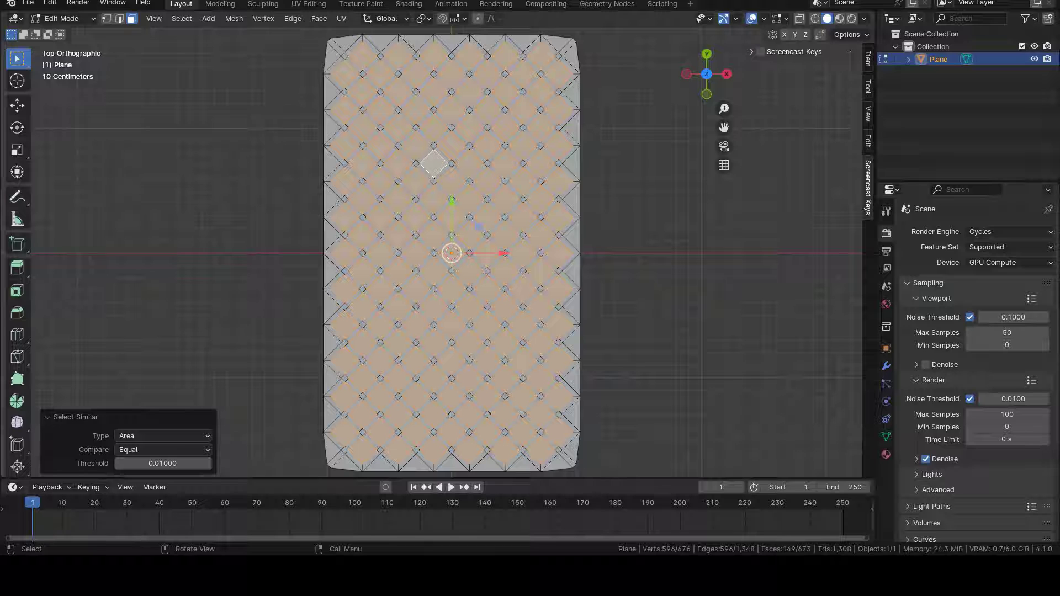
{"action": "key", "text": "x"}
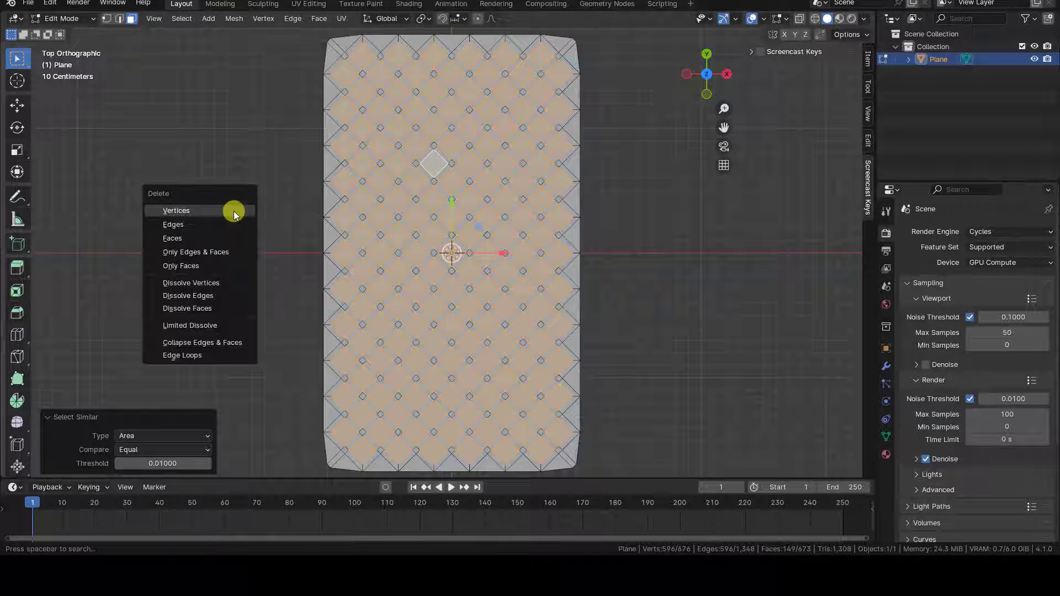
{"action": "left_click", "coordinate": [223, 236]}
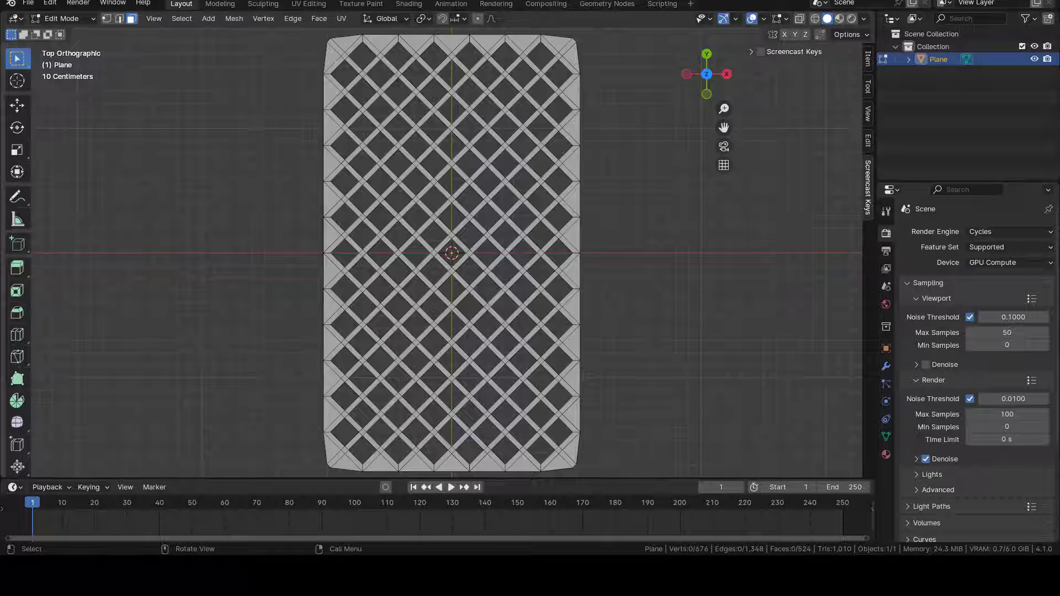
- Select the outer border loop minus its corner edges and delete those edges
{"action": "left_click", "coordinate": [119, 18]}
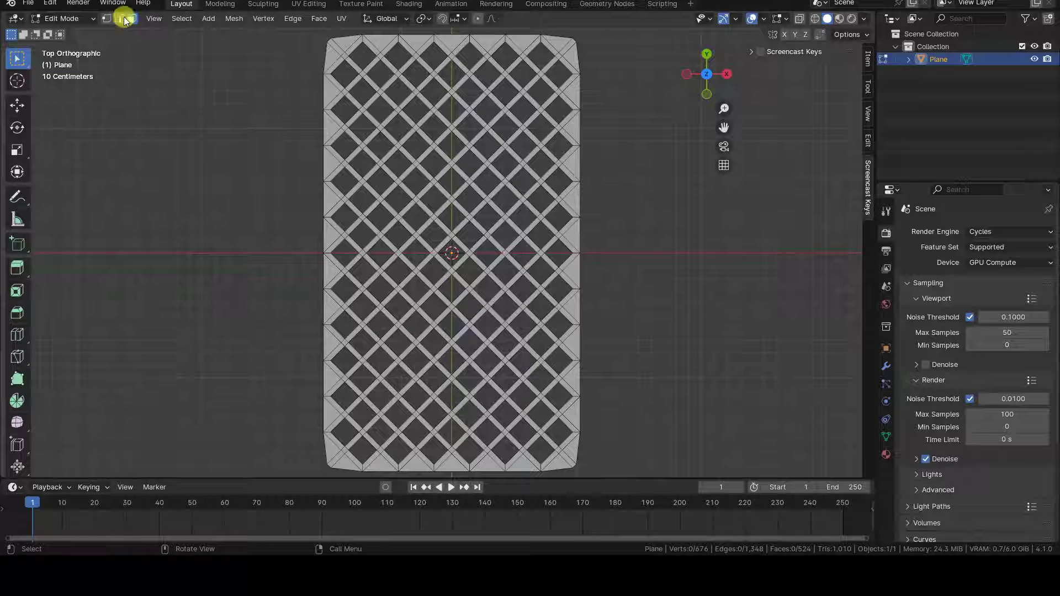
{"action": "left_click", "coordinate": [323, 126], "text": "alt"}
{"action": "scroll", "coordinate": [392, 317], "scroll_direction": "up", "scroll_amount": 4}
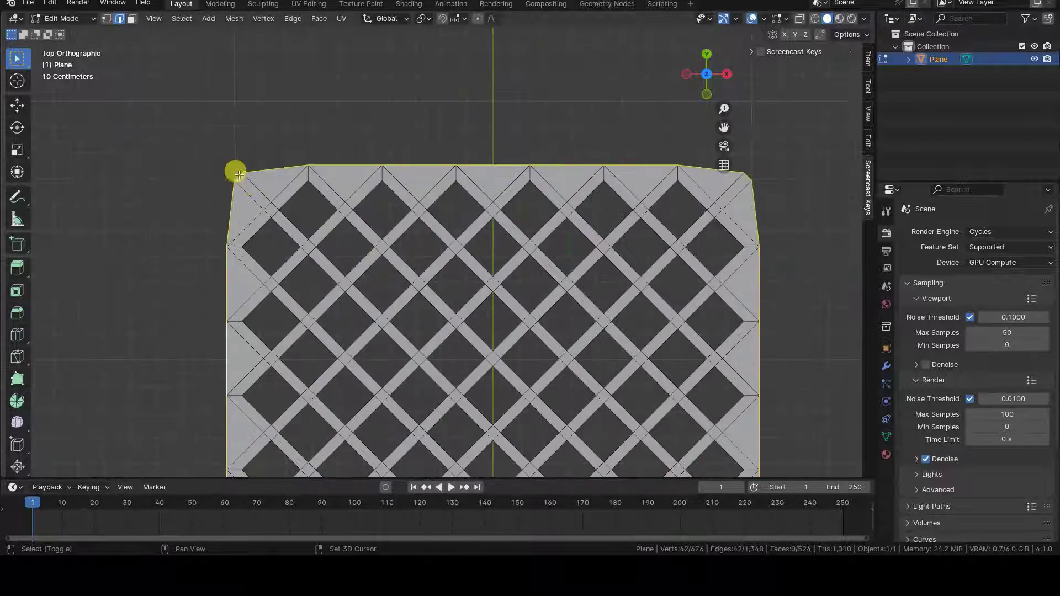
{"action": "left_click", "coordinate": [238, 173], "text": "shift"}
{"action": "scroll", "coordinate": [745, 174], "scroll_direction": "down", "scroll_amount": 3}
{"action": "scroll", "coordinate": [489, 348], "scroll_direction": "down", "scroll_amount": 5, "text": "shift"}
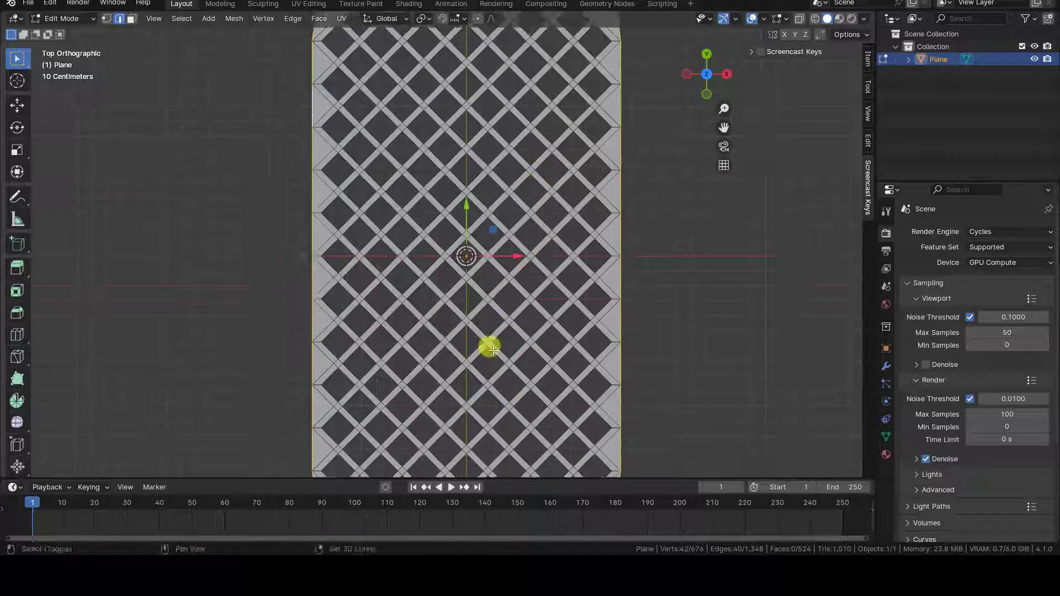
{"action": "scroll", "coordinate": [370, 375], "scroll_direction": "up", "scroll_amount": 3}
{"action": "left_click", "coordinate": [327, 354], "text": "shift"}
{"action": "scroll", "coordinate": [549, 291], "scroll_direction": "down", "scroll_amount": 2}
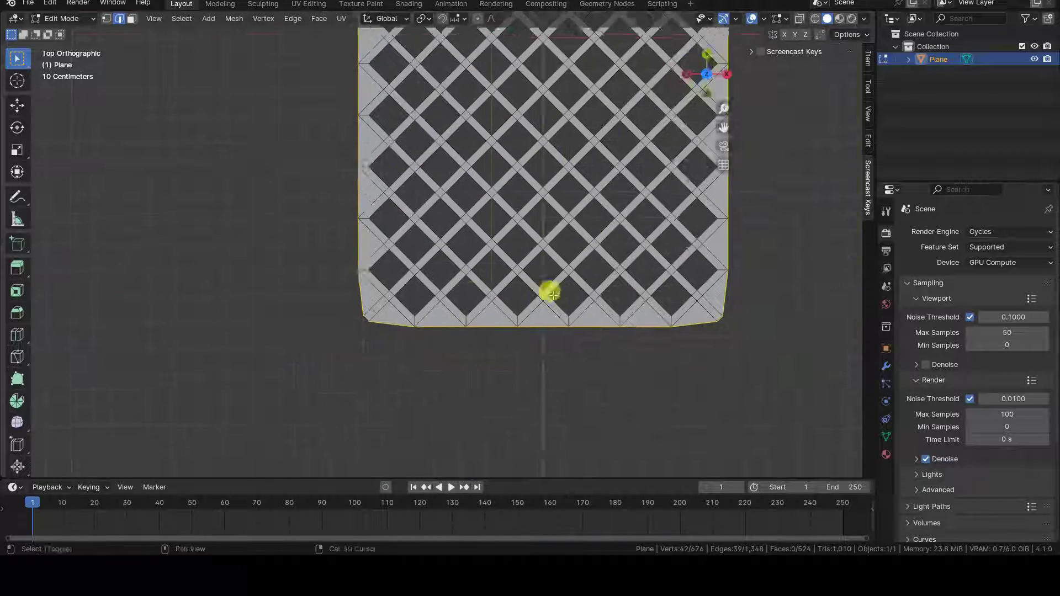
{"action": "scroll", "coordinate": [596, 351], "scroll_direction": "up", "scroll_amount": 2}
{"action": "left_click", "coordinate": [687, 386], "text": "shift"}
{"action": "scroll", "coordinate": [493, 254], "scroll_direction": "down", "scroll_amount": 3}
{"action": "scroll", "coordinate": [497, 265], "scroll_direction": "down", "scroll_amount": 1}
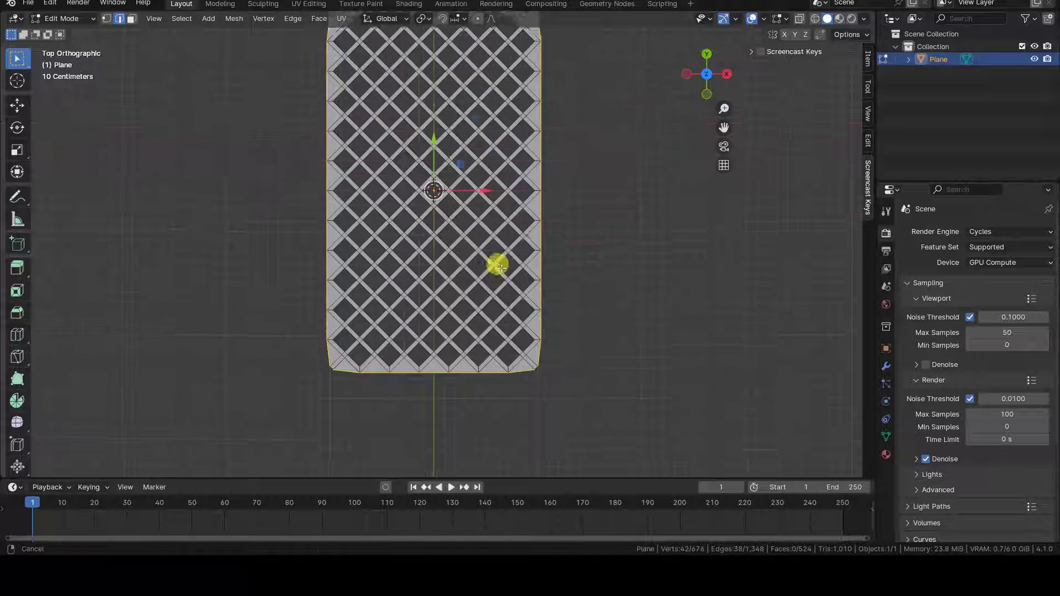
{"action": "scroll", "coordinate": [509, 279], "scroll_direction": "up", "scroll_amount": 1}
{"action": "scroll", "coordinate": [514, 239], "scroll_direction": "up", "scroll_amount": 1}
{"action": "middle_click_drag", "start_coordinate": [514, 240], "coordinate": [524, 263], "text": "shift"}
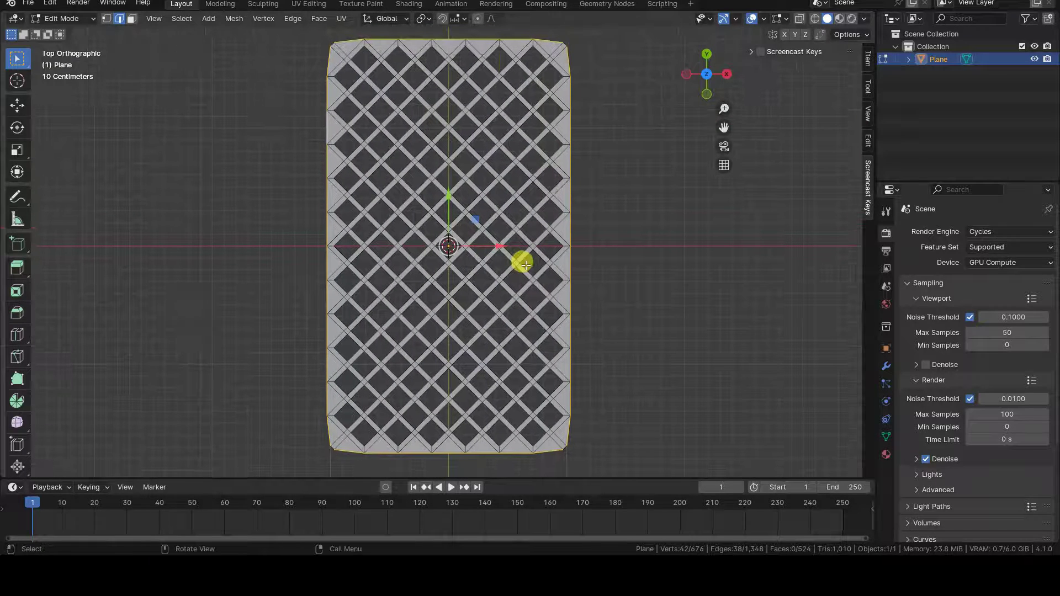
{"action": "key", "text": "x"}
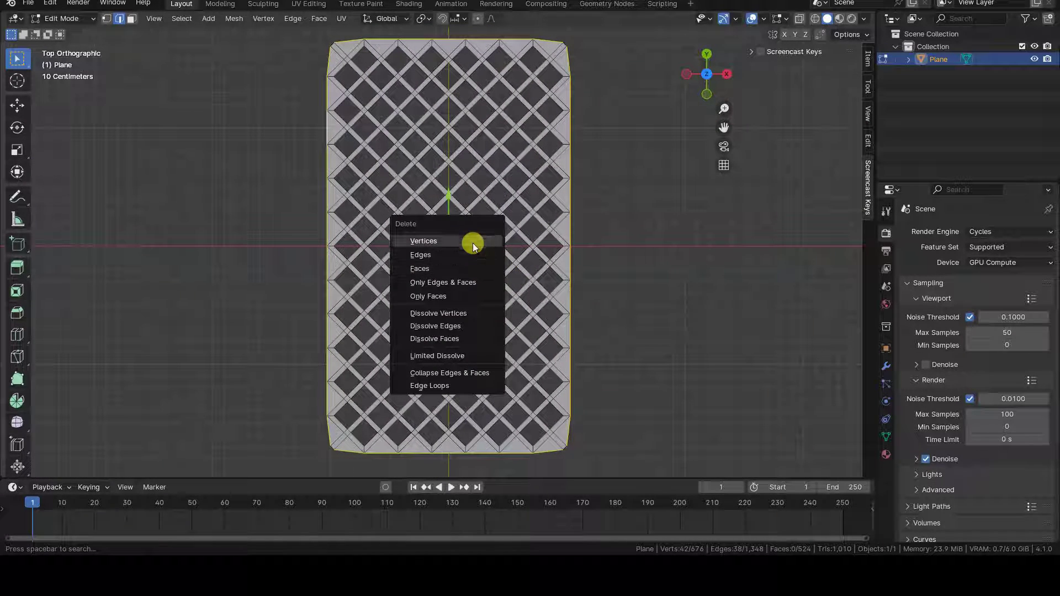
{"action": "left_click", "coordinate": [476, 255]}
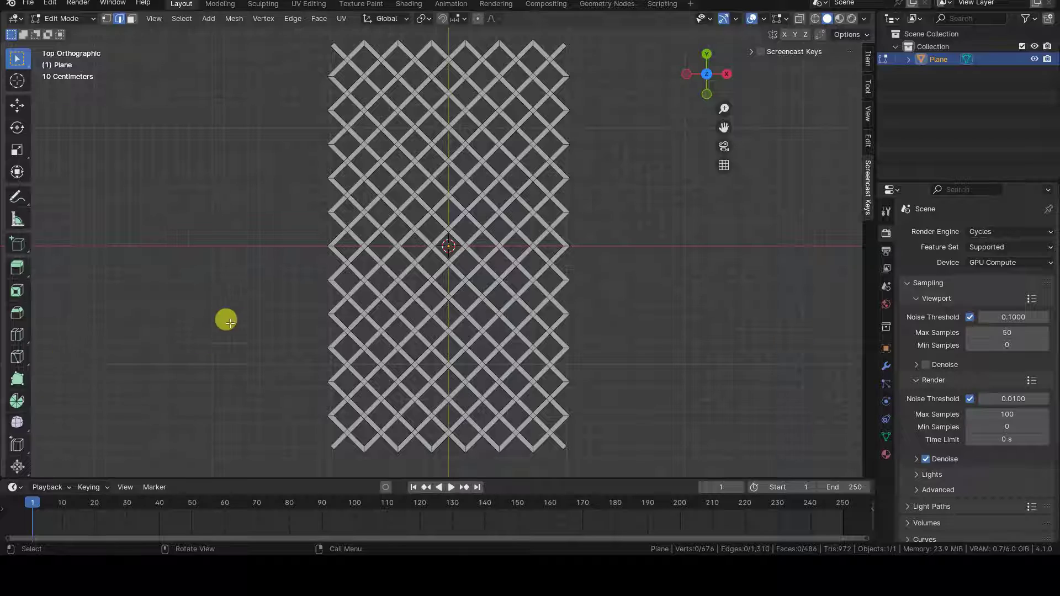
{"action": "mouse_move", "coordinate": [227, 321]}
{"action": "middle_mouse_down"}
{"action": "mouse_move", "coordinate": [416, 258]}
{"action": "mouse_move", "coordinate": [270, 304]}
{"action": "middle_mouse_up"}
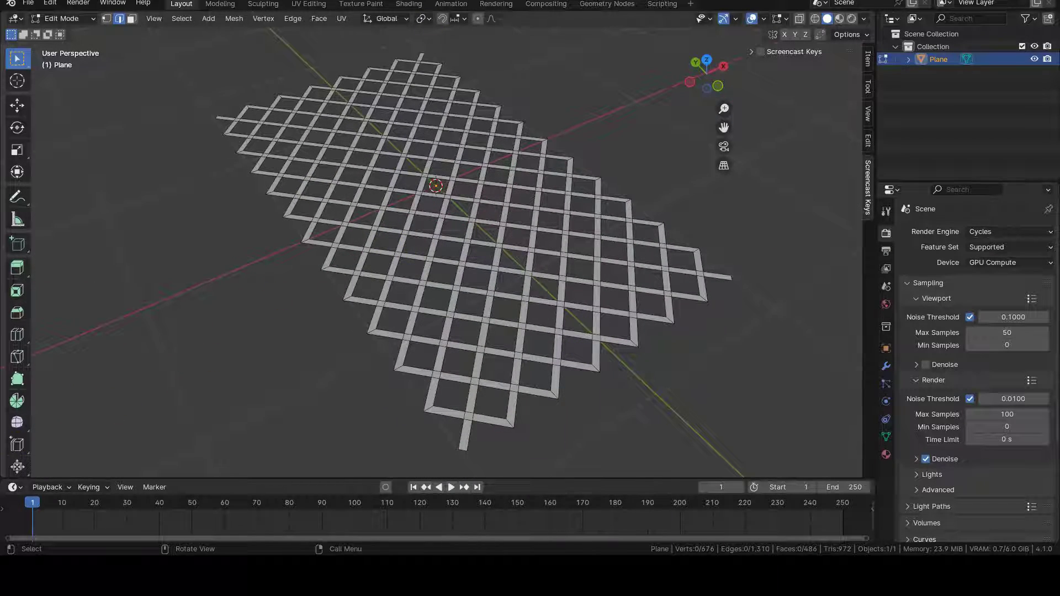
- Extrude the whole lattice along normals into thick bars and return to Object Mode, deselected
{"action": "key", "text": "a"}
{"action": "key", "text": "e"}
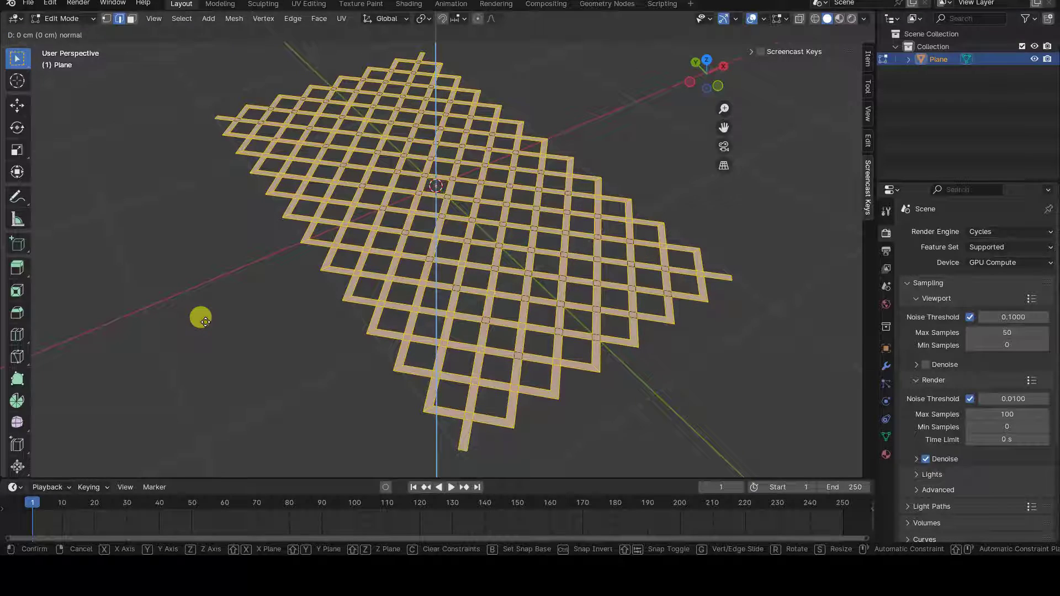
{"action": "left_click", "coordinate": [218, 311]}
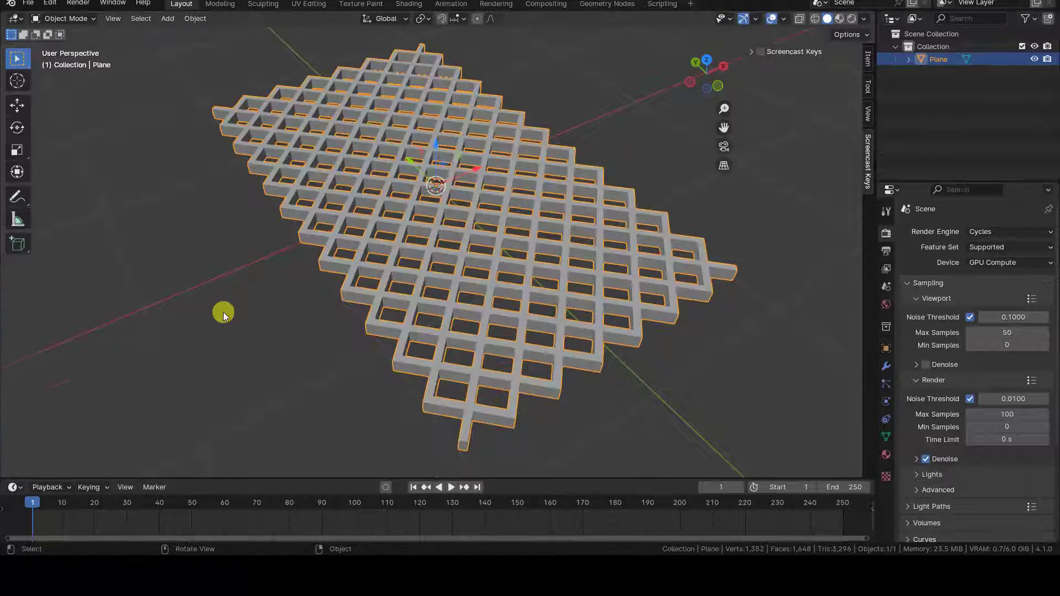
{"action": "key", "text": "Tab"}
{"action": "scroll", "coordinate": [223, 312], "scroll_direction": "up", "scroll_amount": 2}
{"action": "mouse_move", "coordinate": [228, 309]}
{"action": "middle_mouse_down"}
{"action": "mouse_move", "coordinate": [200, 341]}
{"action": "mouse_move", "coordinate": [113, 287]}
{"action": "mouse_move", "coordinate": [163, 324]}
{"action": "mouse_move", "coordinate": [174, 350]}
{"action": "mouse_move", "coordinate": [220, 296]}
{"action": "mouse_move", "coordinate": [304, 280]}
{"action": "middle_mouse_up"}
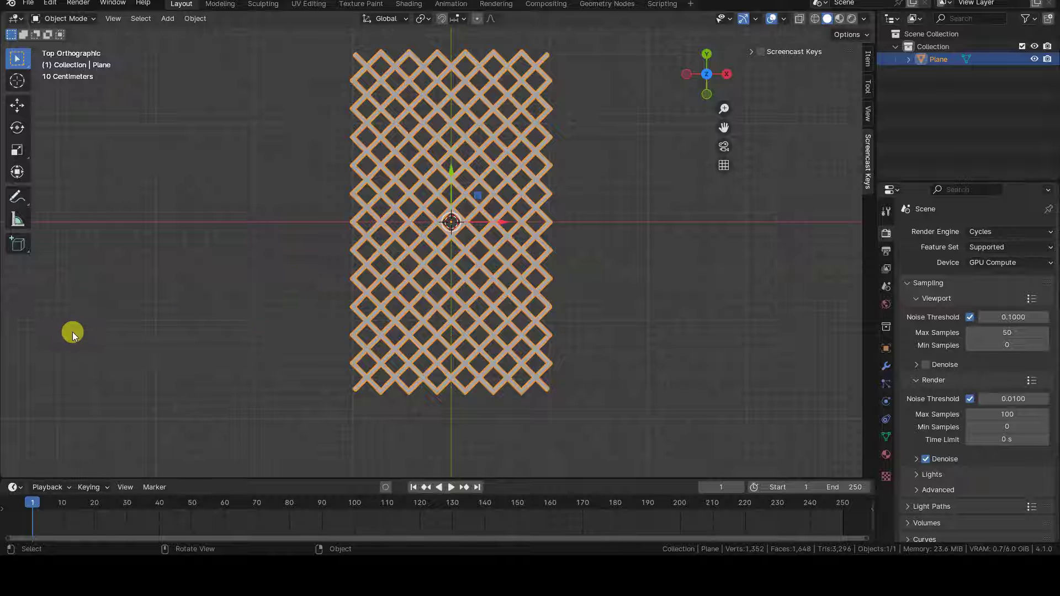
{"action": "scroll", "coordinate": [302, 284], "scroll_direction": "up", "scroll_amount": 3}
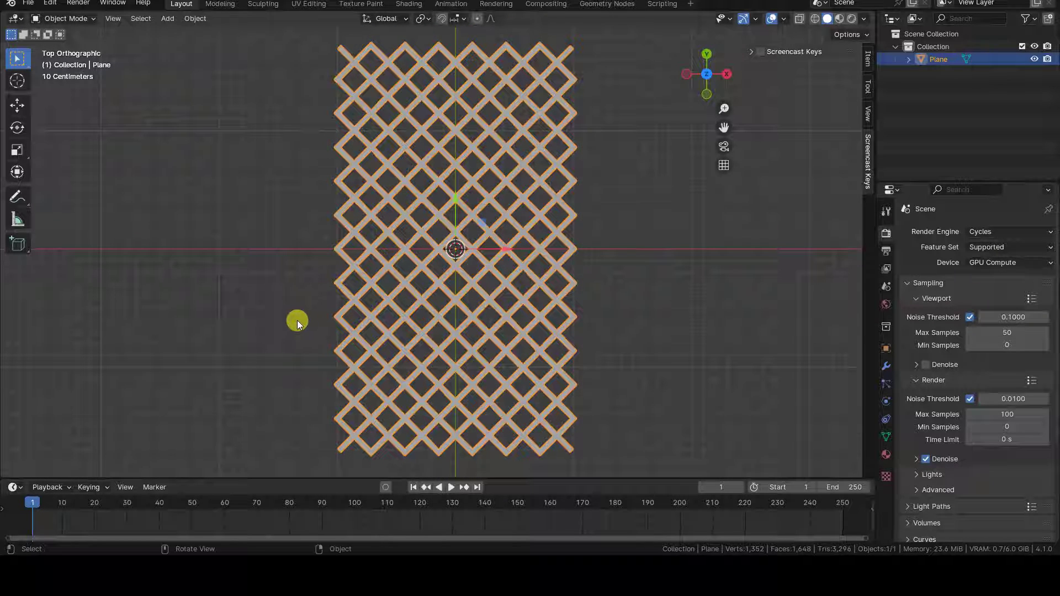
{"action": "left_click", "coordinate": [298, 322]}
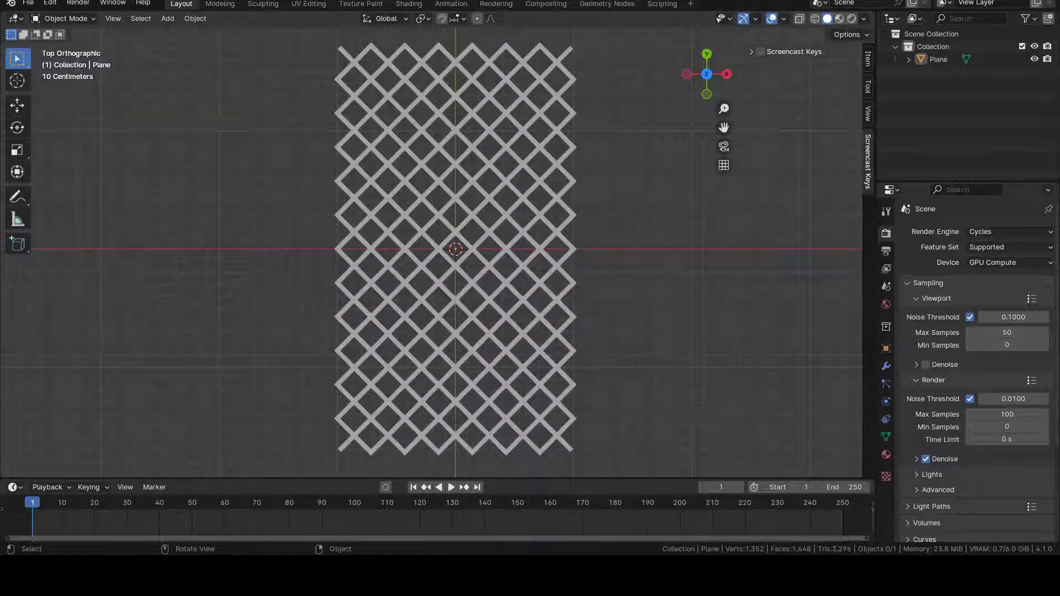